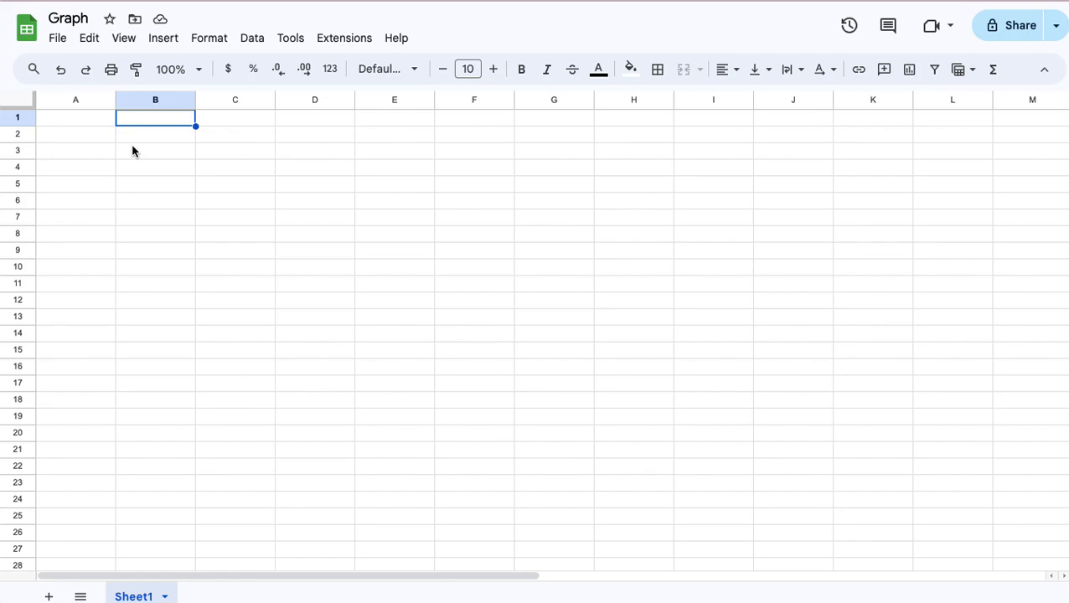
- Enter the column header Date in cell A1
left_click(70, 126)
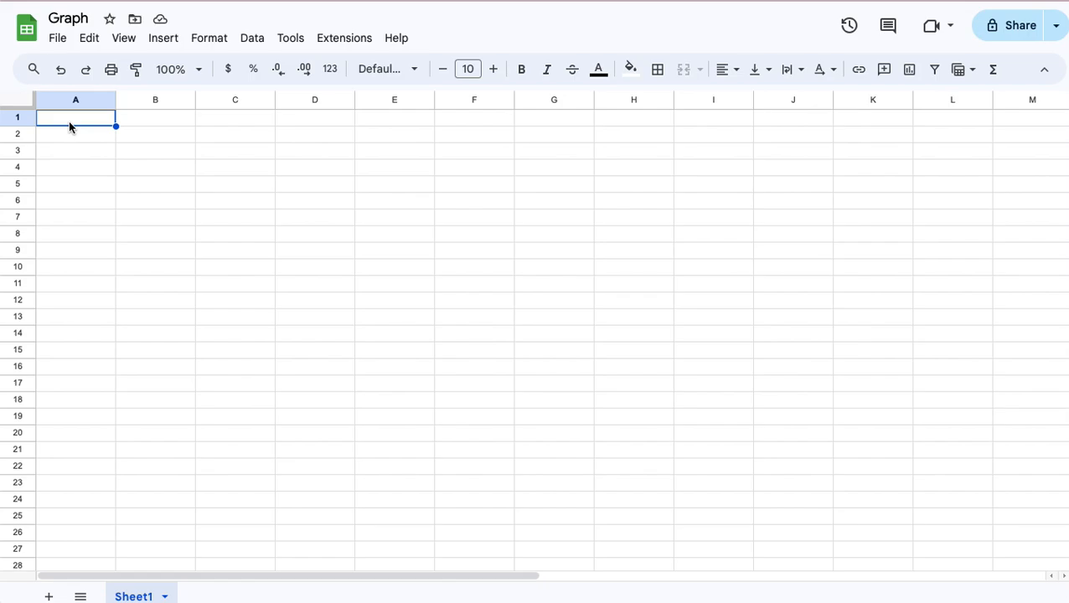
type("Date")
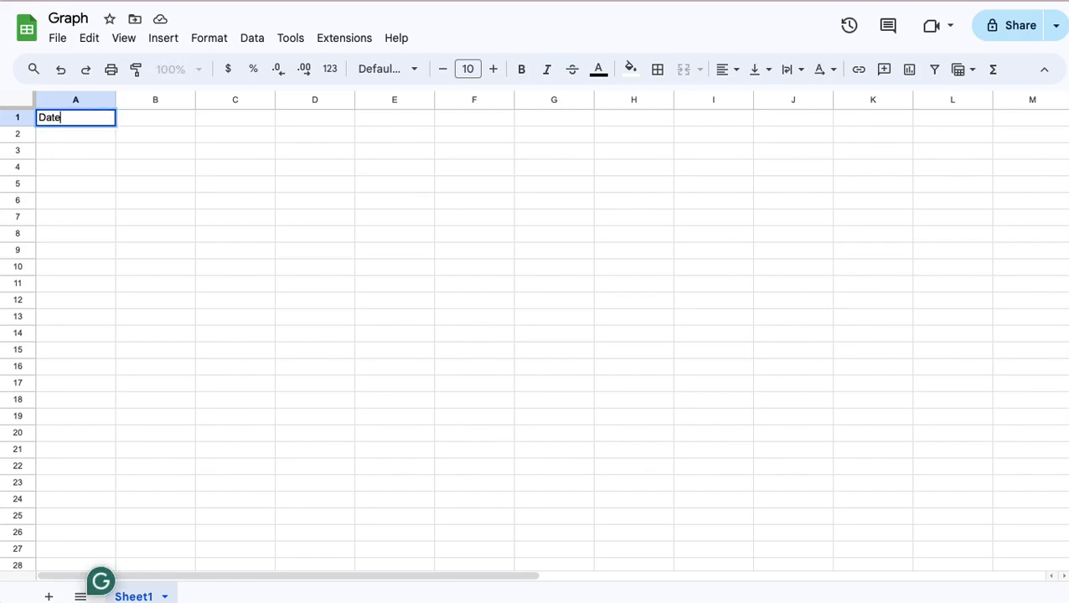
key("Return")
- Enter the column header Independent Matches in cell B1
key("Right")
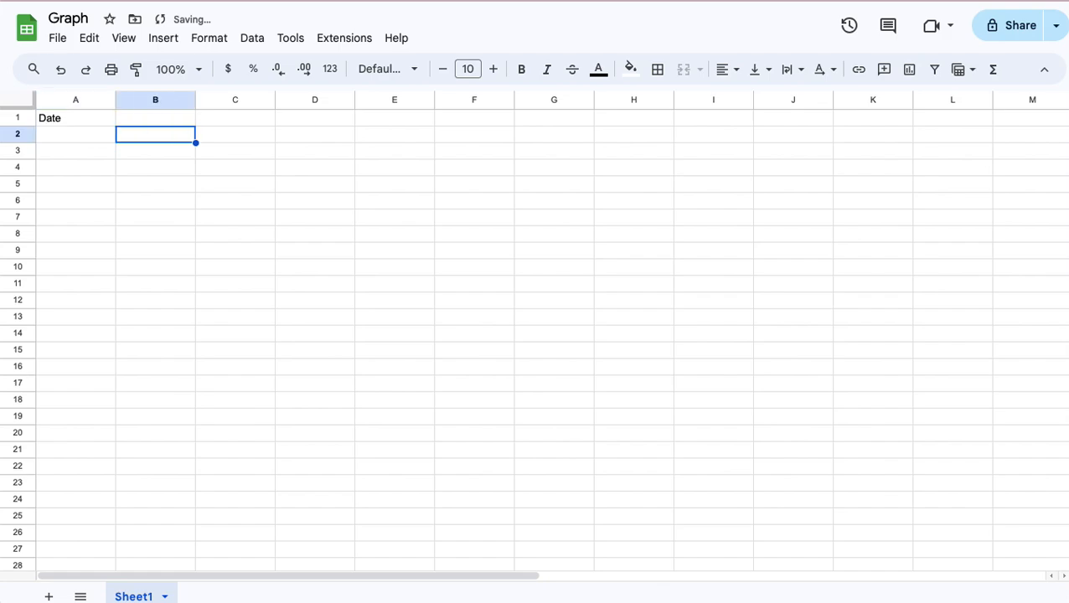
key("Up")
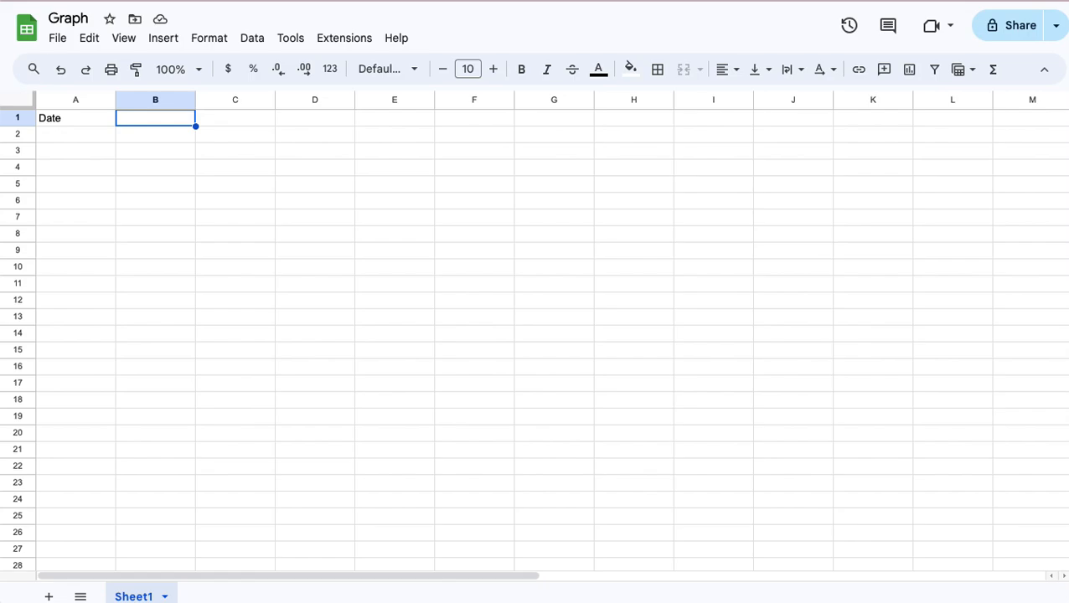
type("d")
key("BackSpace")
type("Independent")
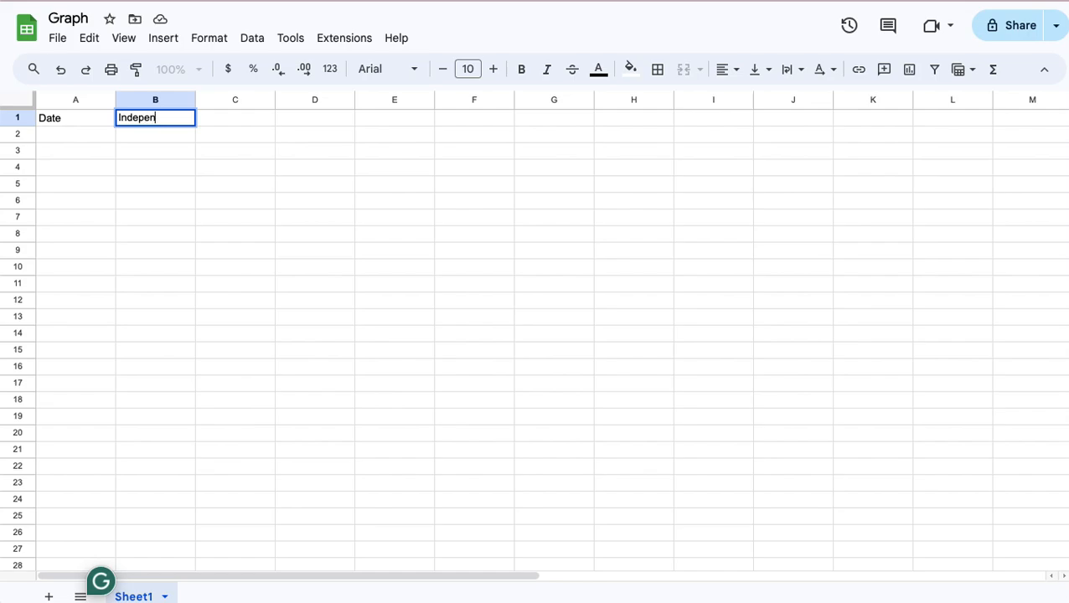
key("BackSpace")
key("BackSpace")
key("BackSpace")
key("BackSpace")
key("BackSpace")
type("ndent Matches")
key("Return")
- Enter the column header Prompted Matches in cell C1
key("Right")
key("Up")
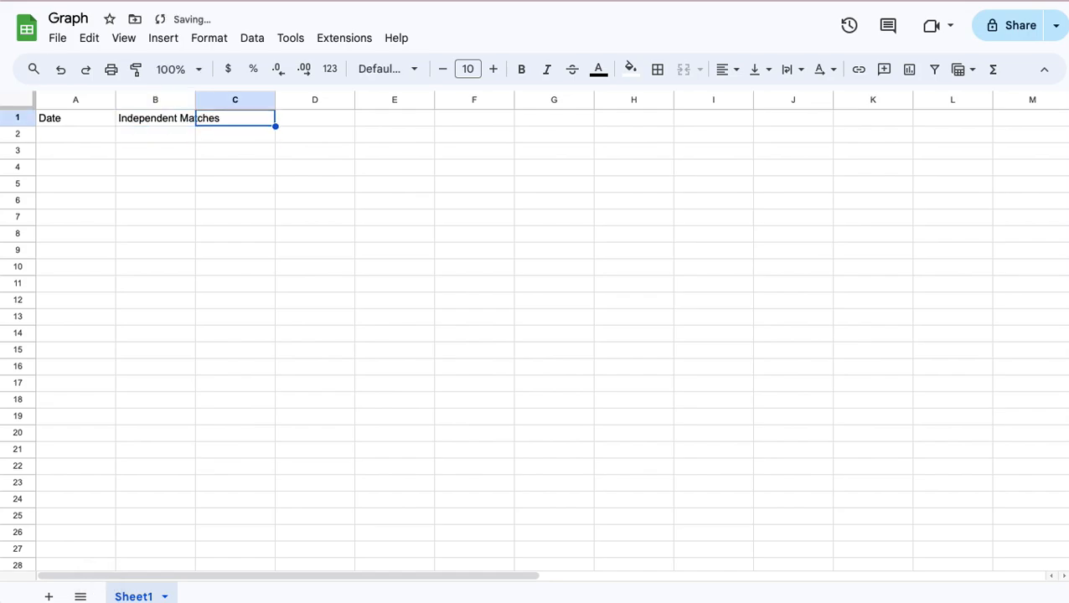
type("Promp")
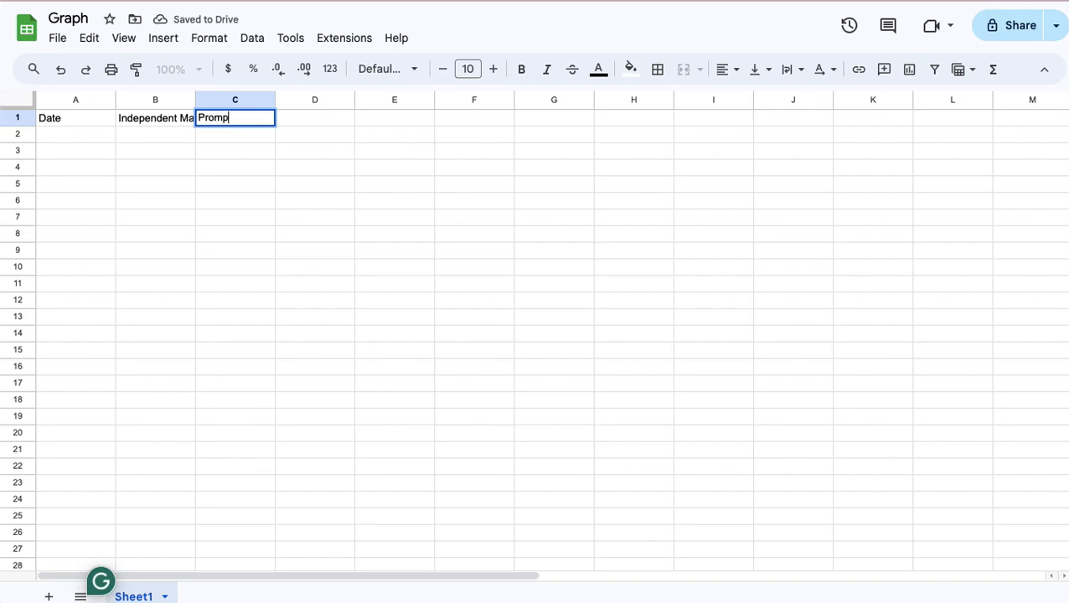
type("ted Matches")
key("Return")
- Enter the column header Percent Independent Matches in cell D1
key("Right")
key("Up")
type("Per")
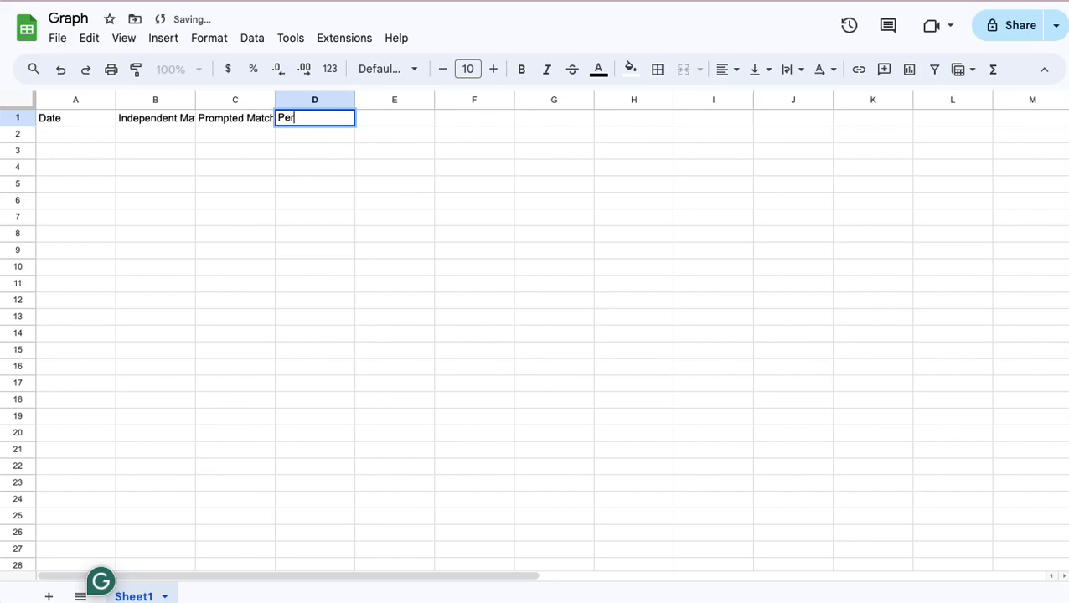
type("cent In")
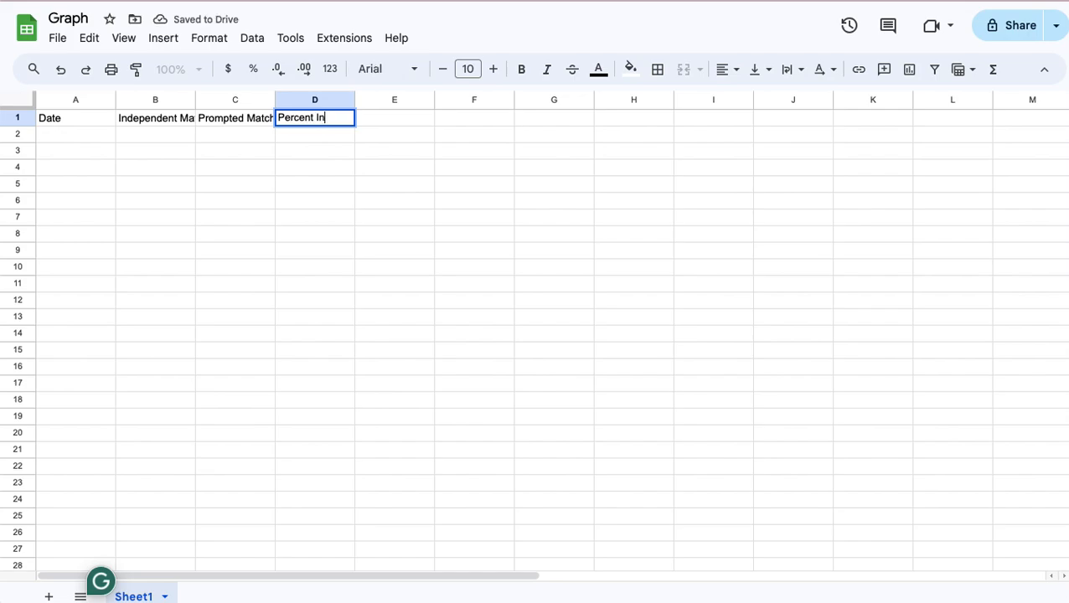
type("dependent Matches")
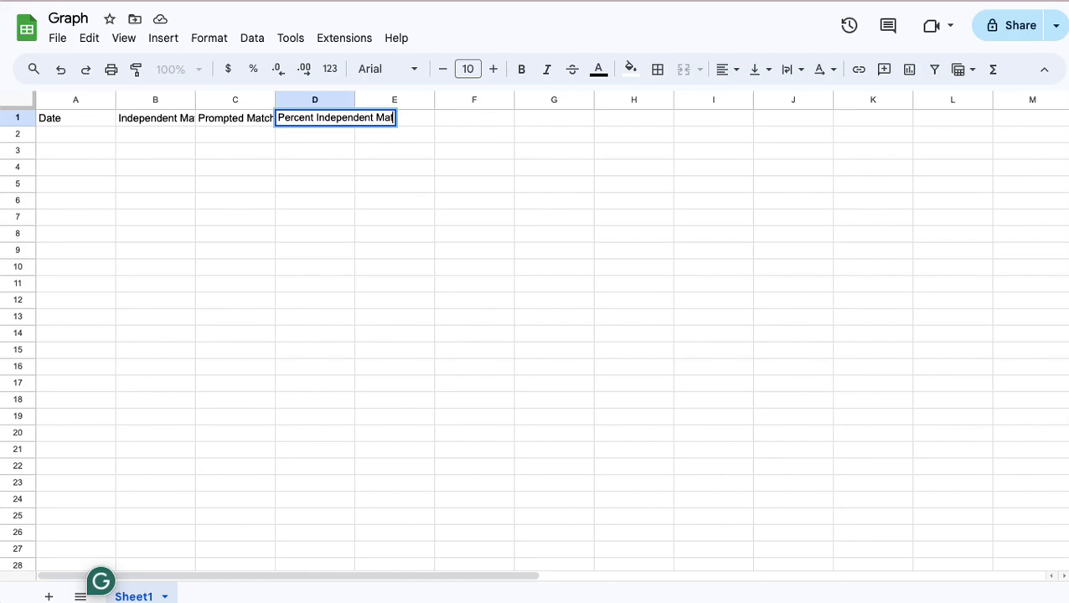
key("Return")
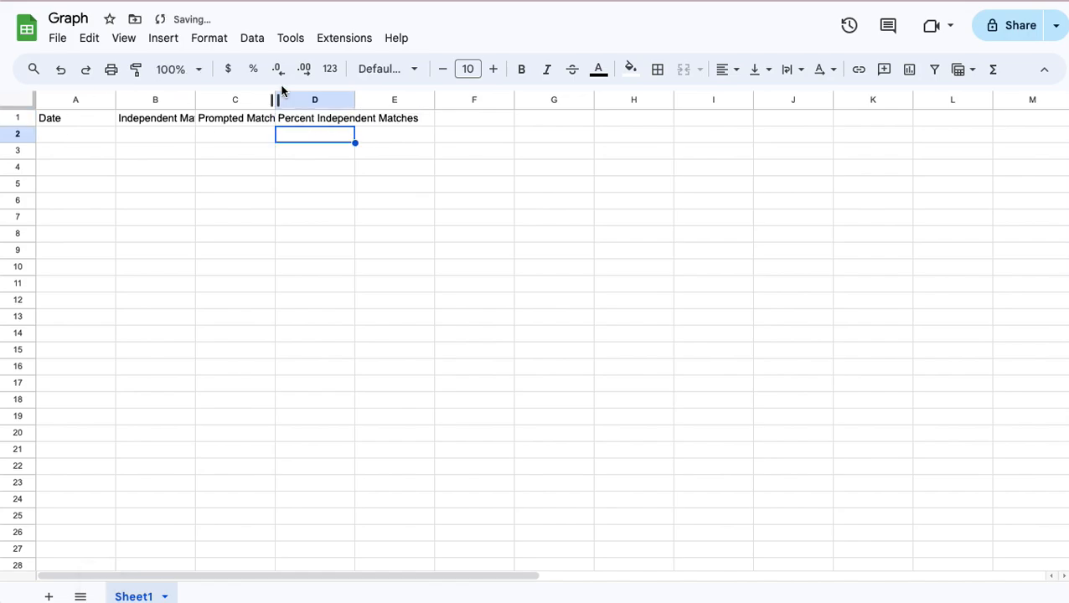
- Wrap the text in header row 1 and slightly widen columns D and C to fit their headers
left_click(23, 122)
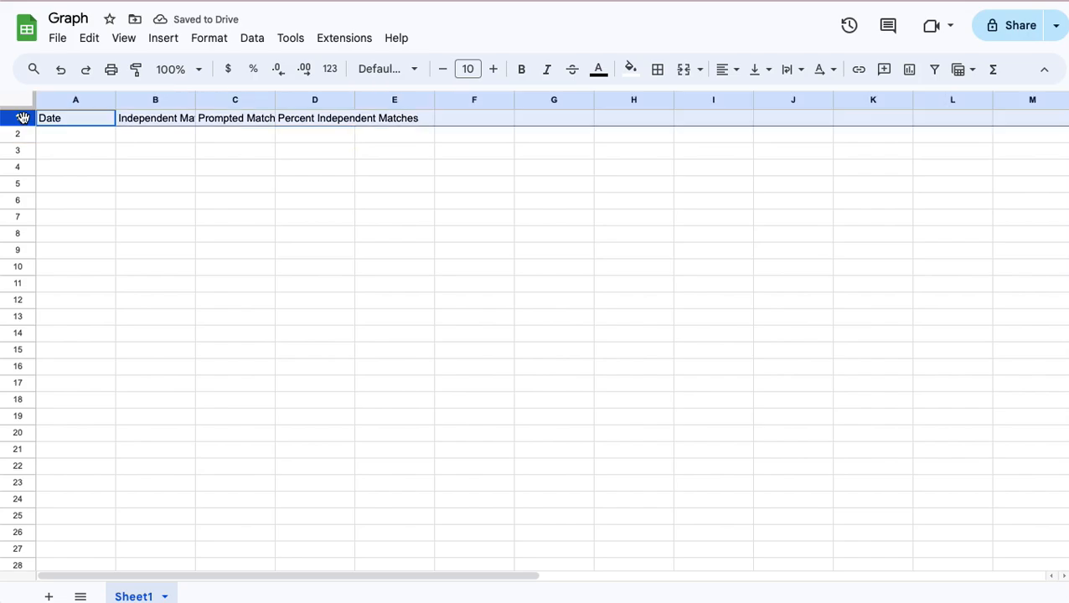
left_click(792, 70)
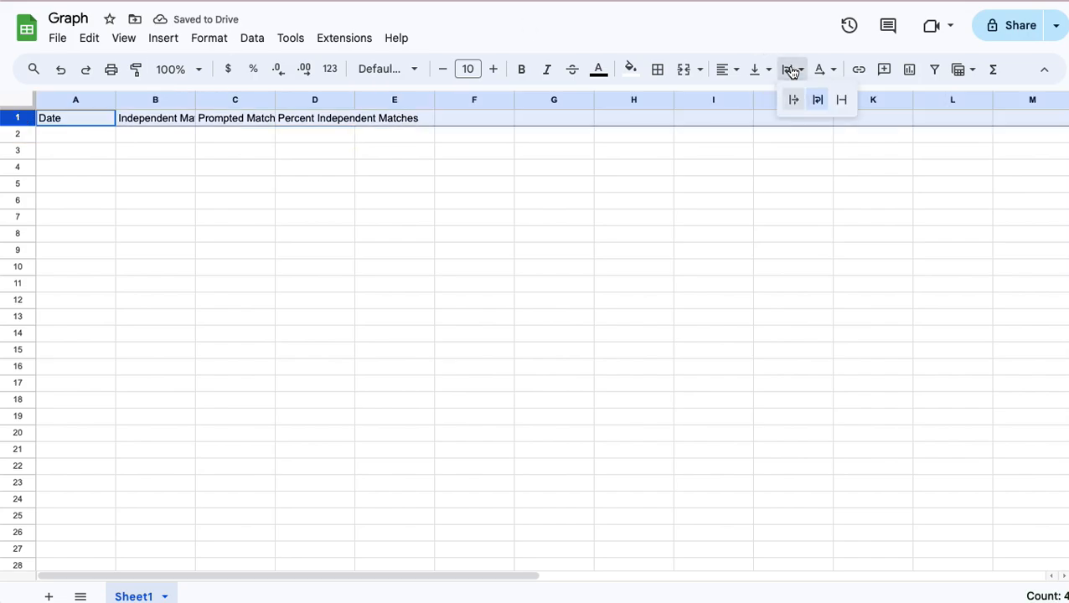
left_click(819, 100)
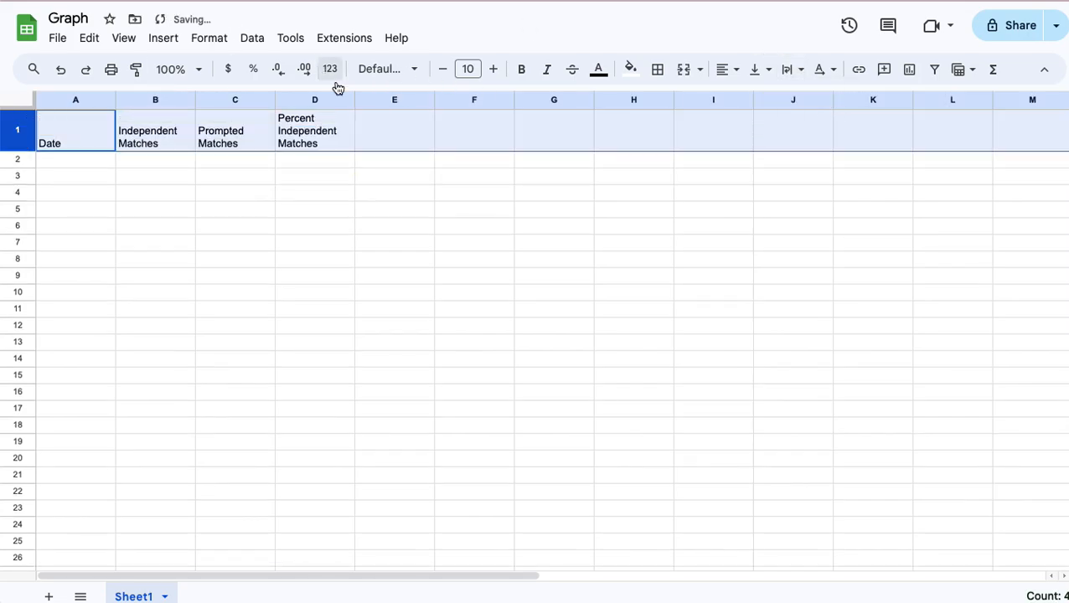
left_click_drag(355, 100, 379, 100)
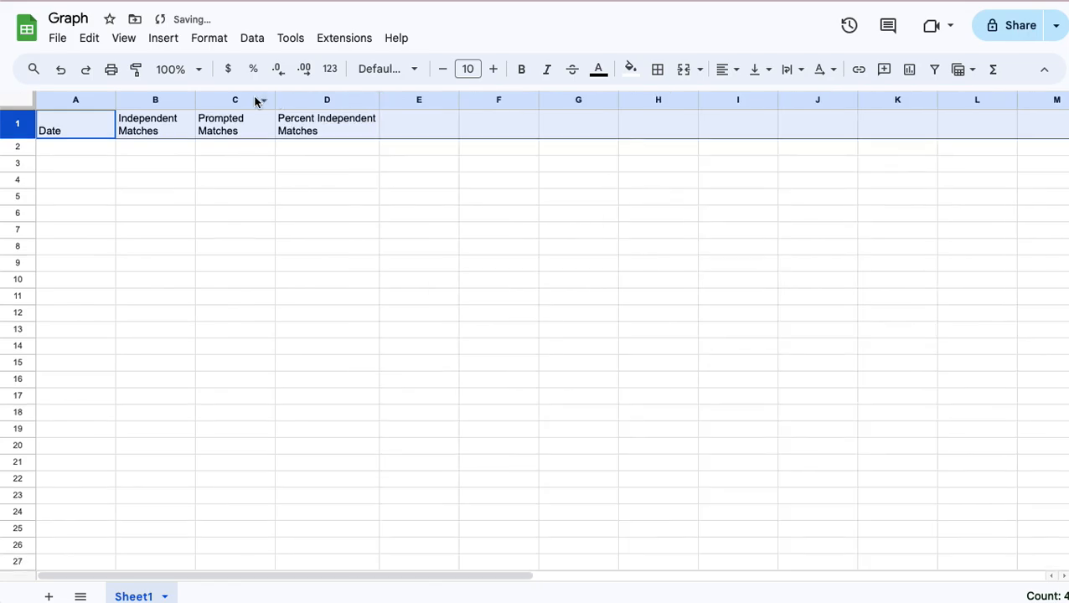
mouse_move(275, 101)
left_mouse_down()
mouse_move(299, 100)
mouse_move(287, 96)
left_mouse_up()
left_click(168, 172)
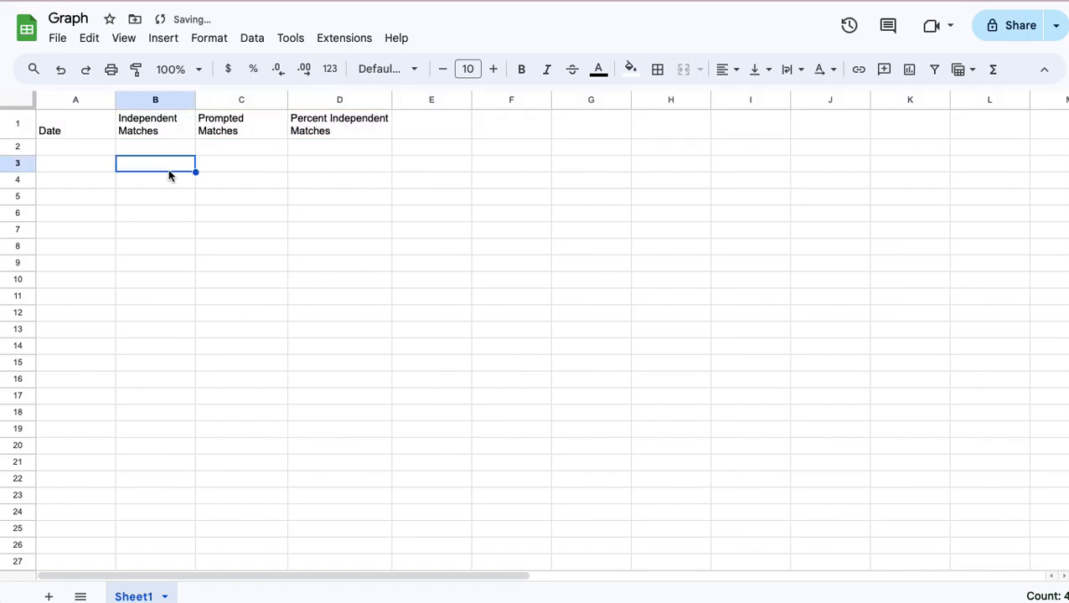
left_click(310, 183)
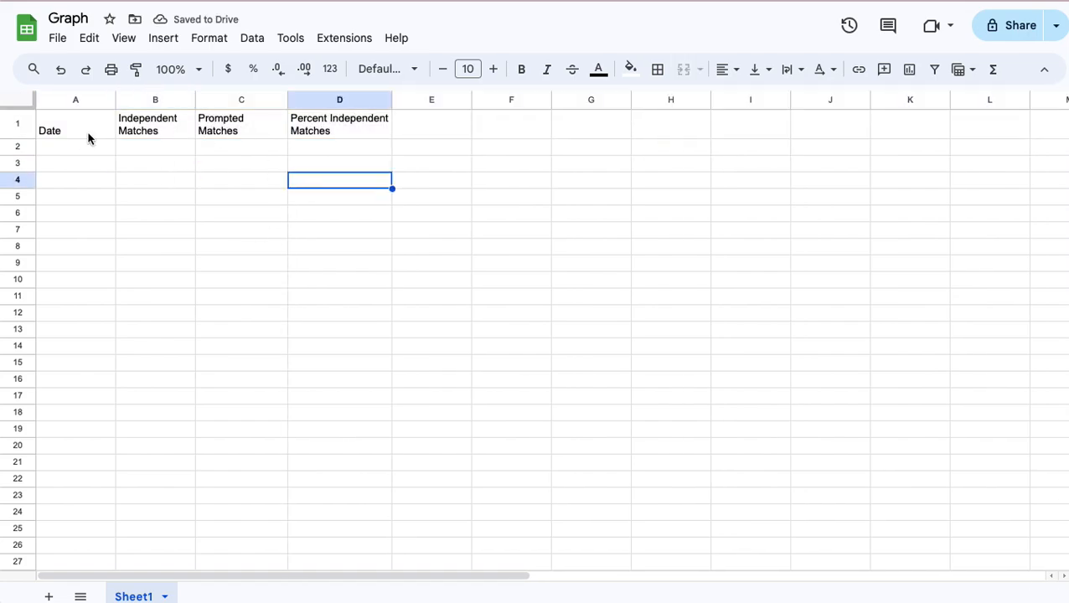
left_click(88, 167)
left_click(65, 147)
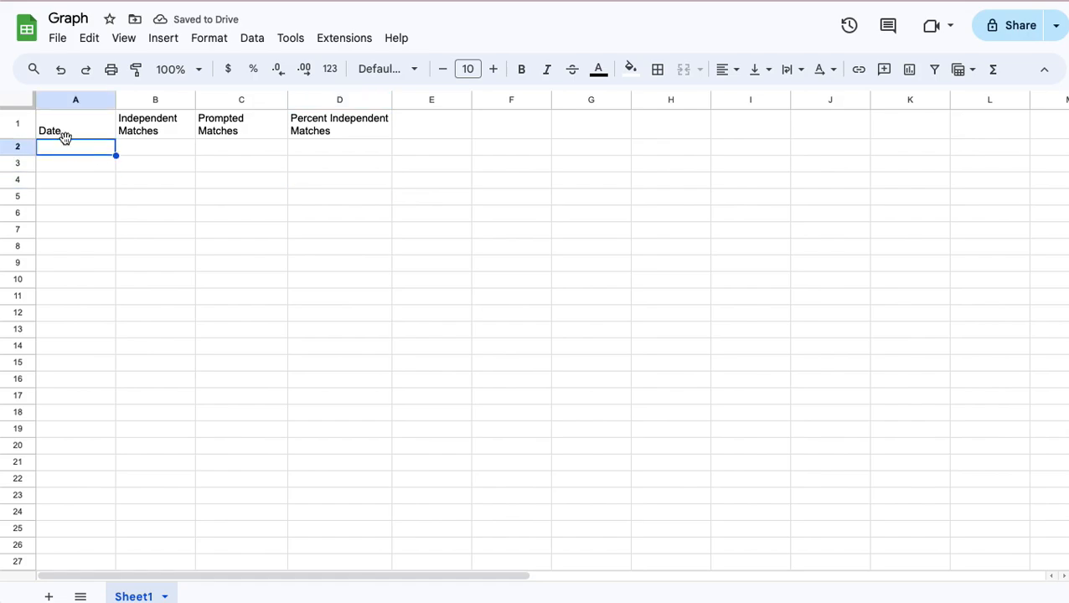
left_click(71, 98)
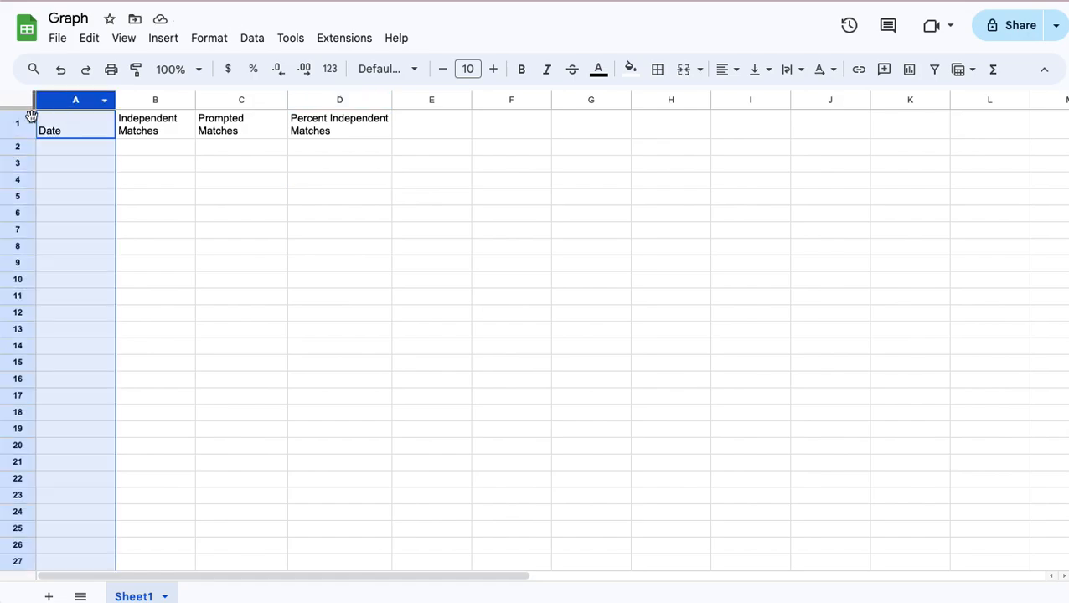
left_click(25, 121)
left_click(79, 99)
left_click(135, 99)
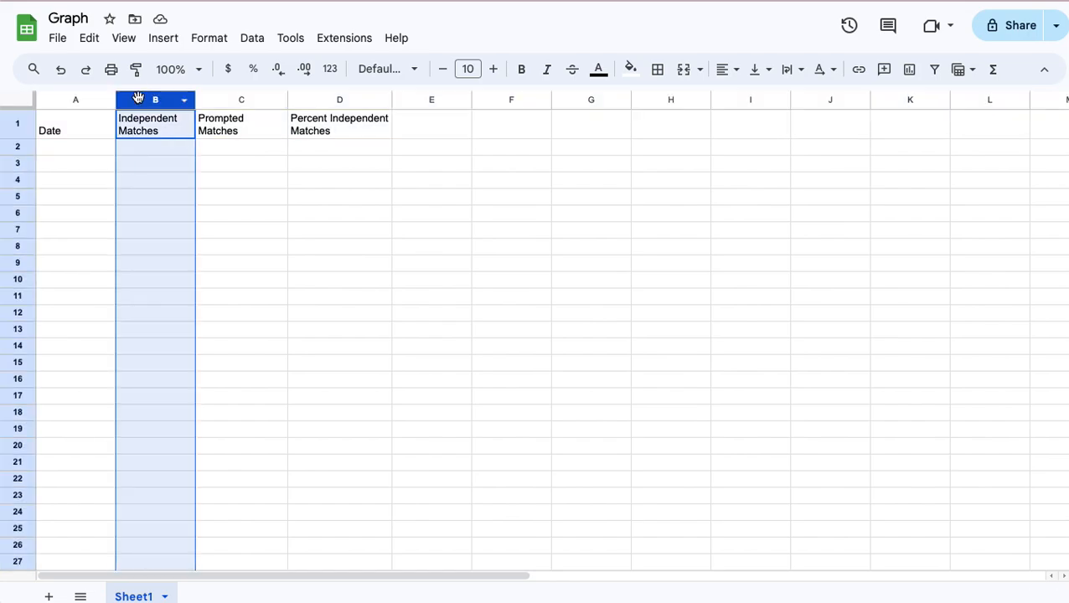
left_click(258, 101)
left_click(329, 99)
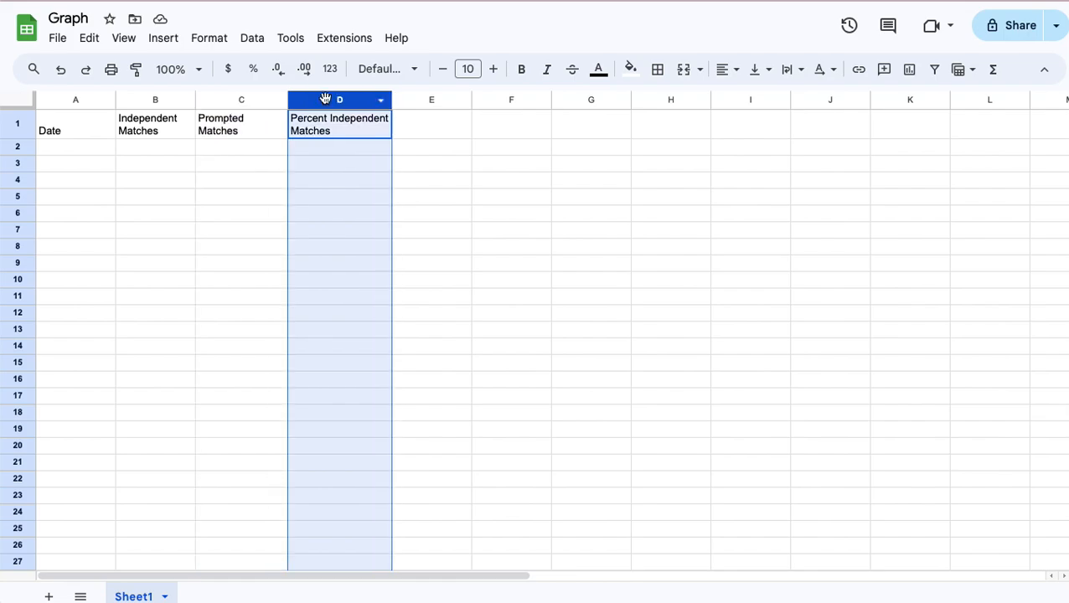
left_click(203, 144)
- Enter the dates 1/1/24 and 1/2/24 in A2 and A3, and extend the daily series down to A7
left_click(144, 159)
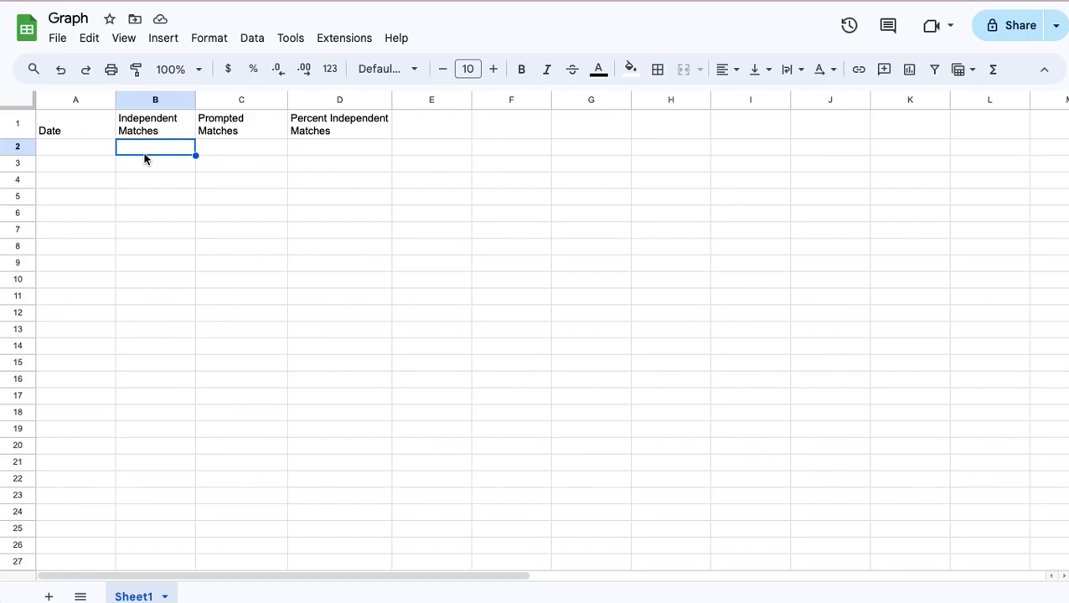
key("Left")
type("1/1/24")
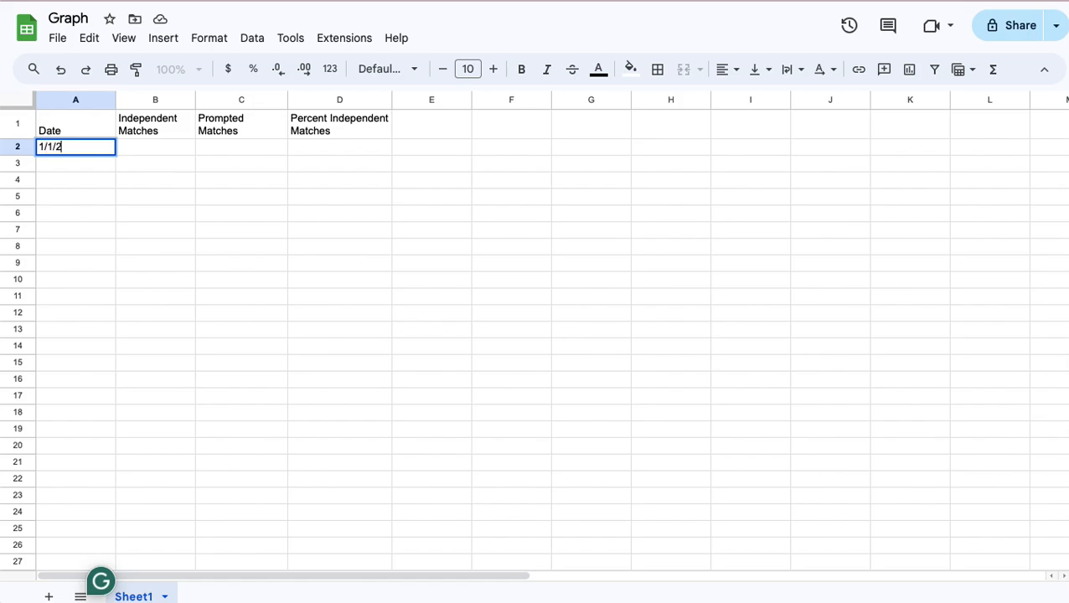
key("Return")
type("1/")
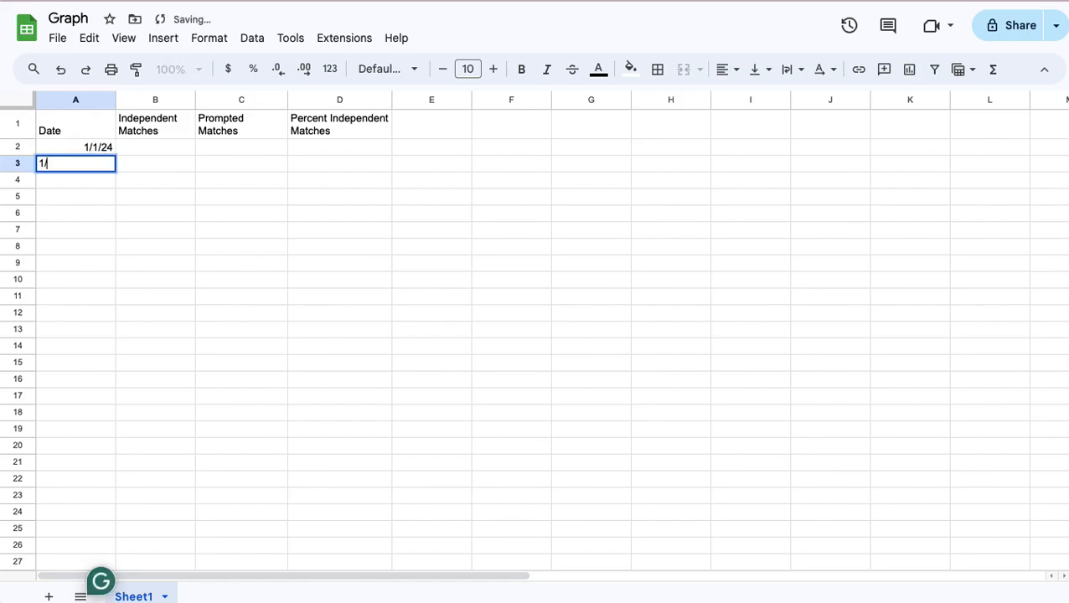
type("2/24")
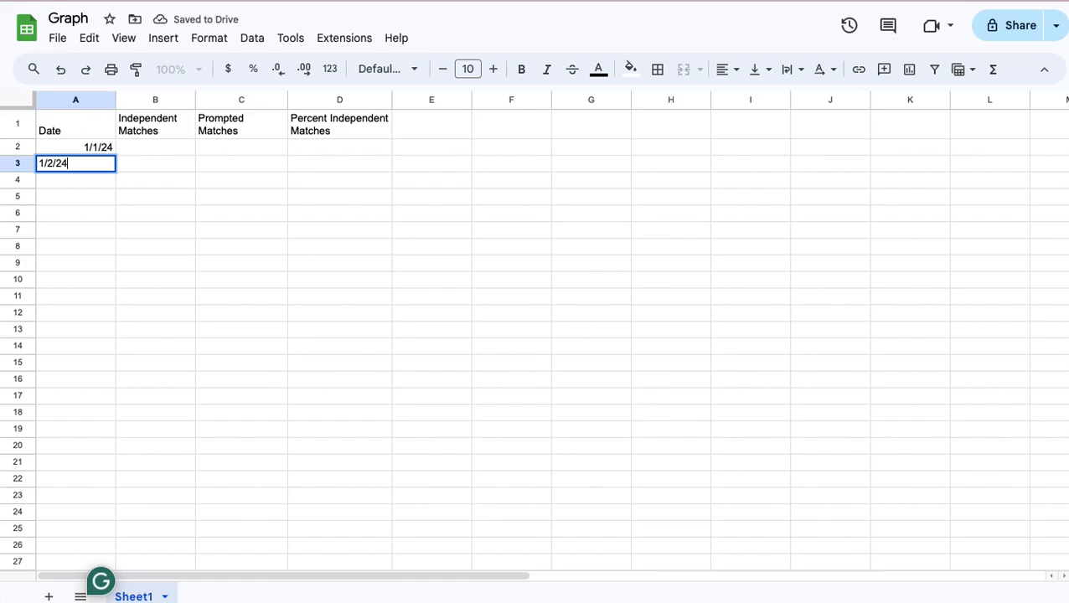
key("Return")
left_click(110, 162)
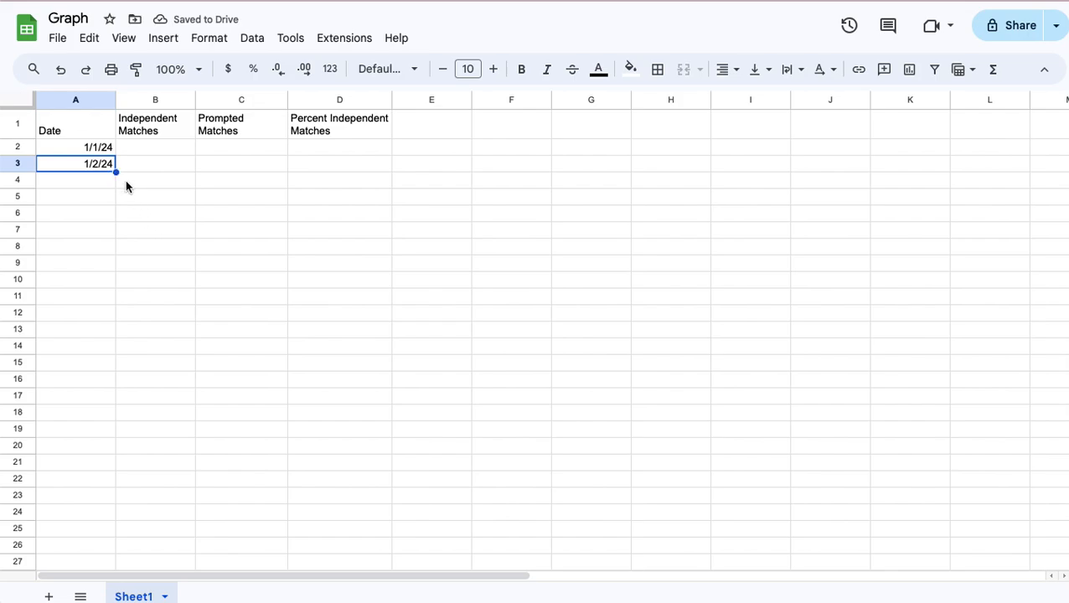
left_click_drag(116, 171, 116, 238)
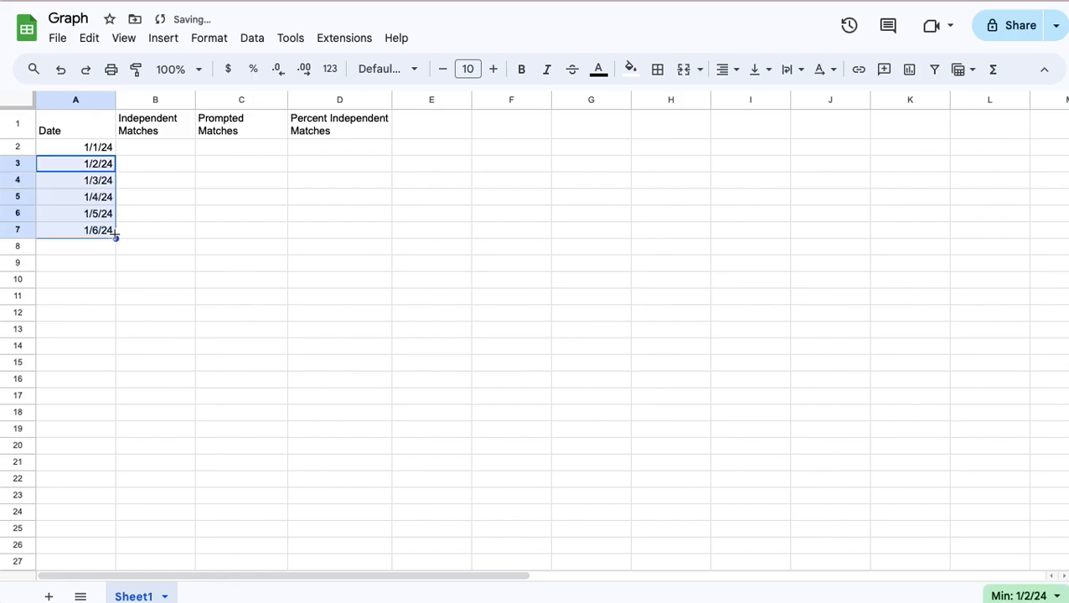
- Fill the Independent Matches cells B2 to B7 with 5, 3, 4, 6, 7 and 9
left_click(292, 134)
left_click(156, 138)
left_click(154, 158)
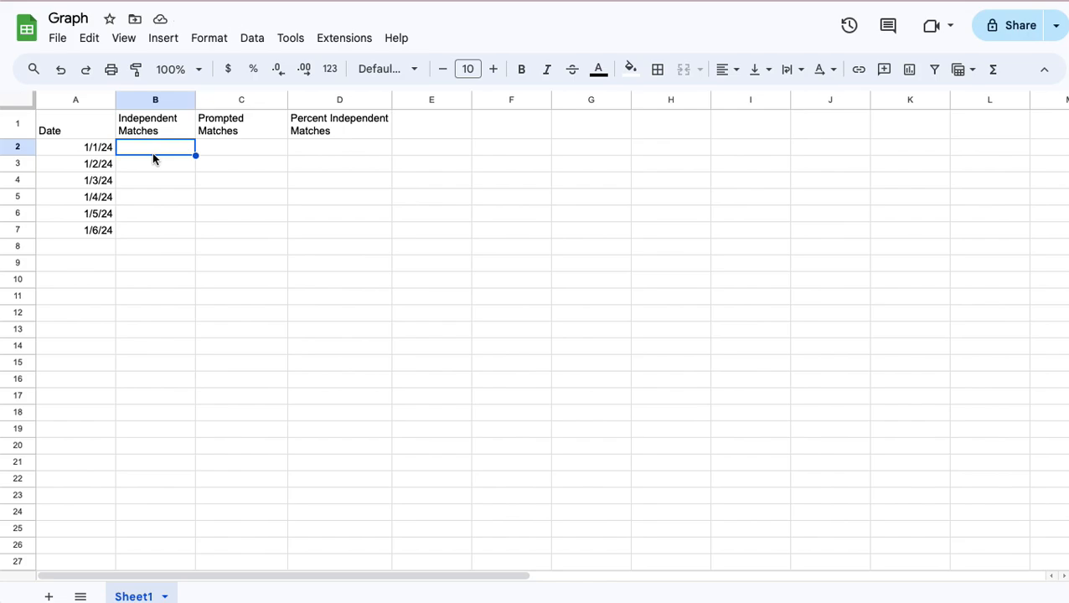
type("5")
key("Return")
type("3")
key("Return")
type("4")
key("Return")
type("6")
key("Return")
type("7")
key("Return")
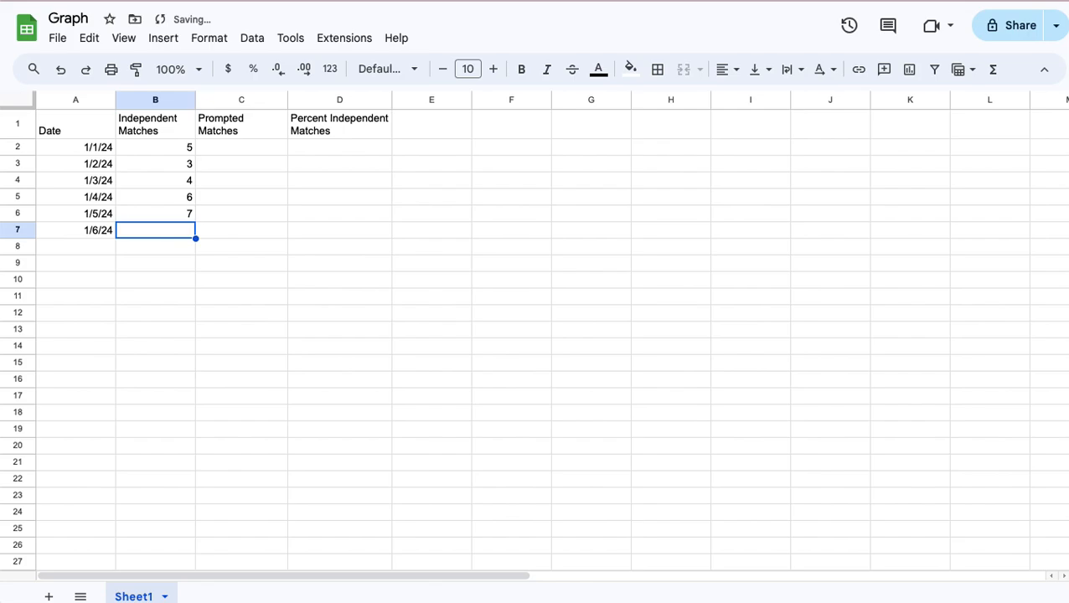
type("9")
key("Tab")
- Fill the Prompted Matches cells C2 to C7 with 6, 4, 3, 4, 2 and 1
key("Up")
key("Up")
key("Up")
key("Up")
key("Up")
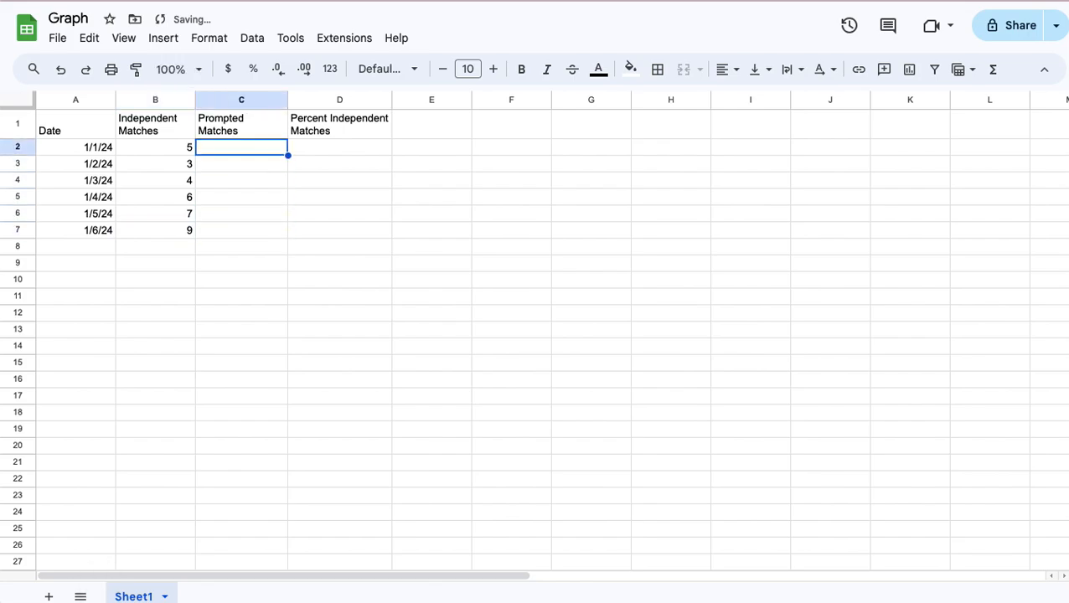
type("4")
key("BackSpace")
type("6")
key("Return")
type("4")
key("Return")
type("3")
key("Return")
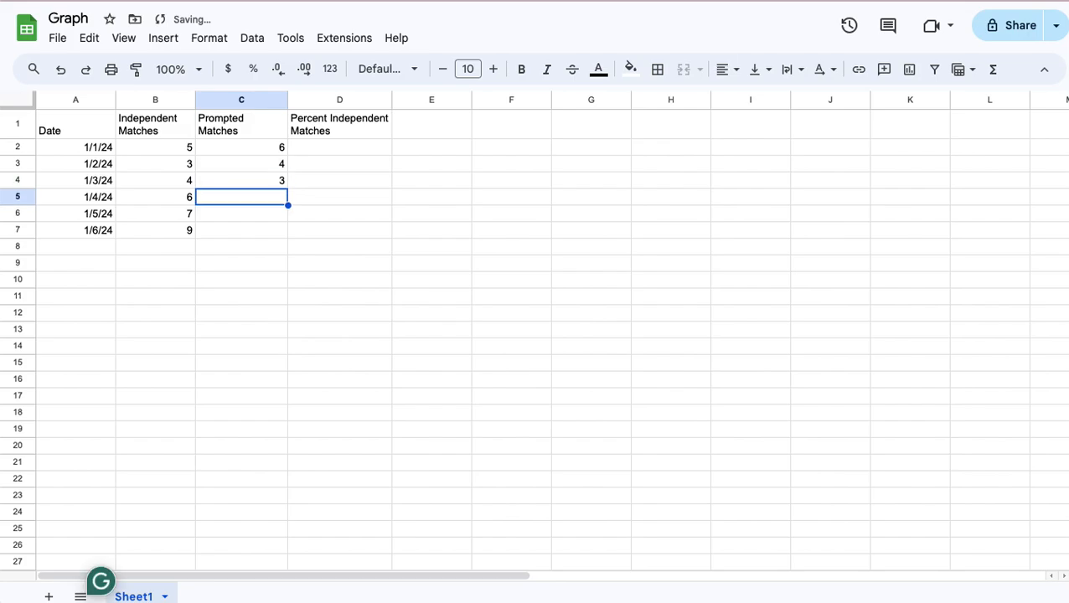
type("4")
key("Return")
type("2")
key("Return")
type("1")
key("Return")
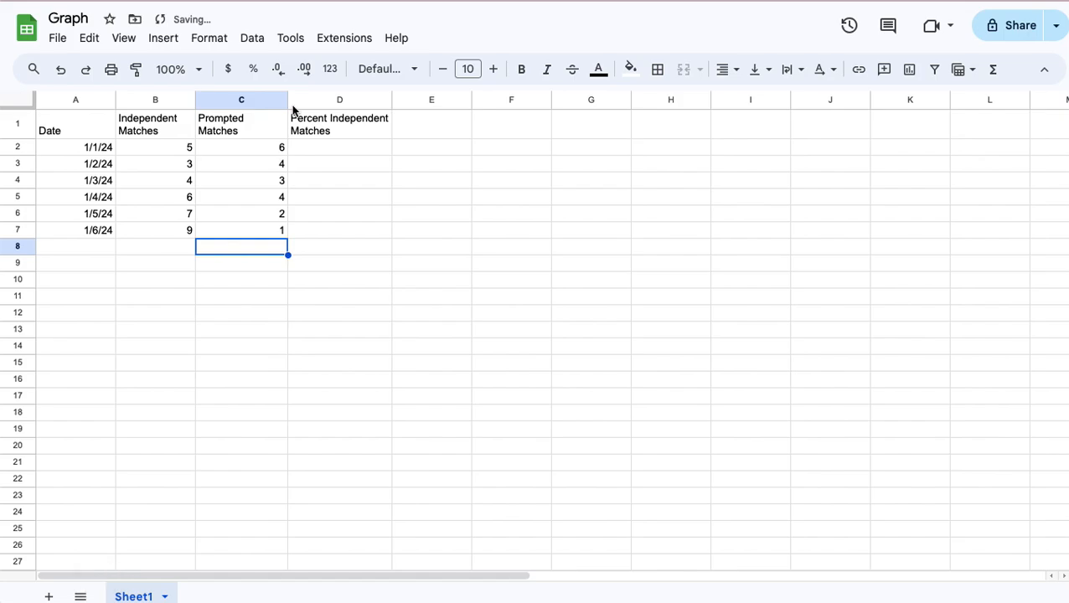
left_click(408, 183)
left_click(348, 150)
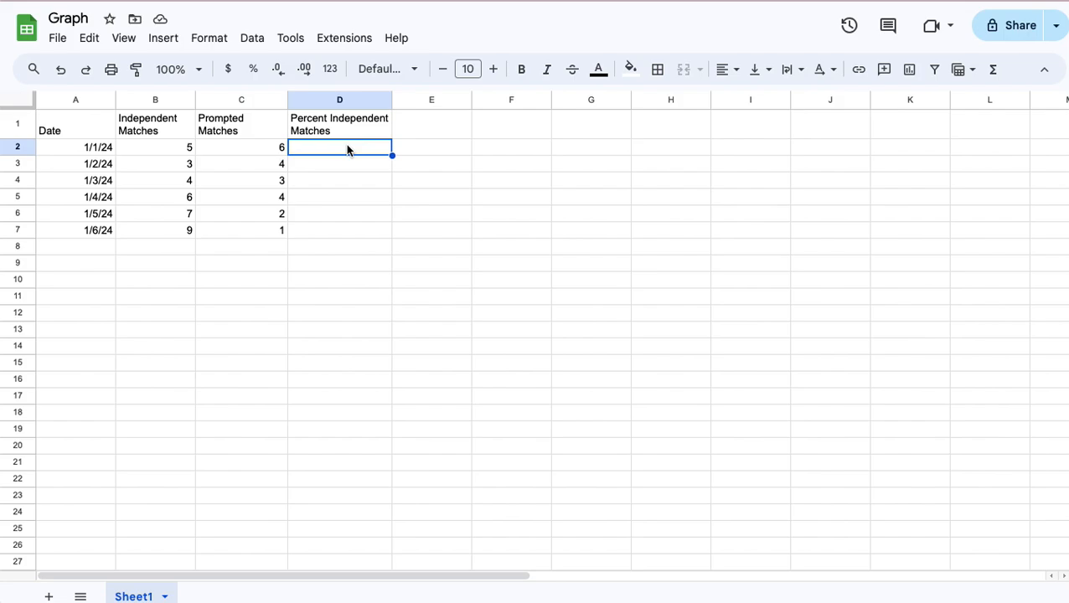
left_click(156, 134)
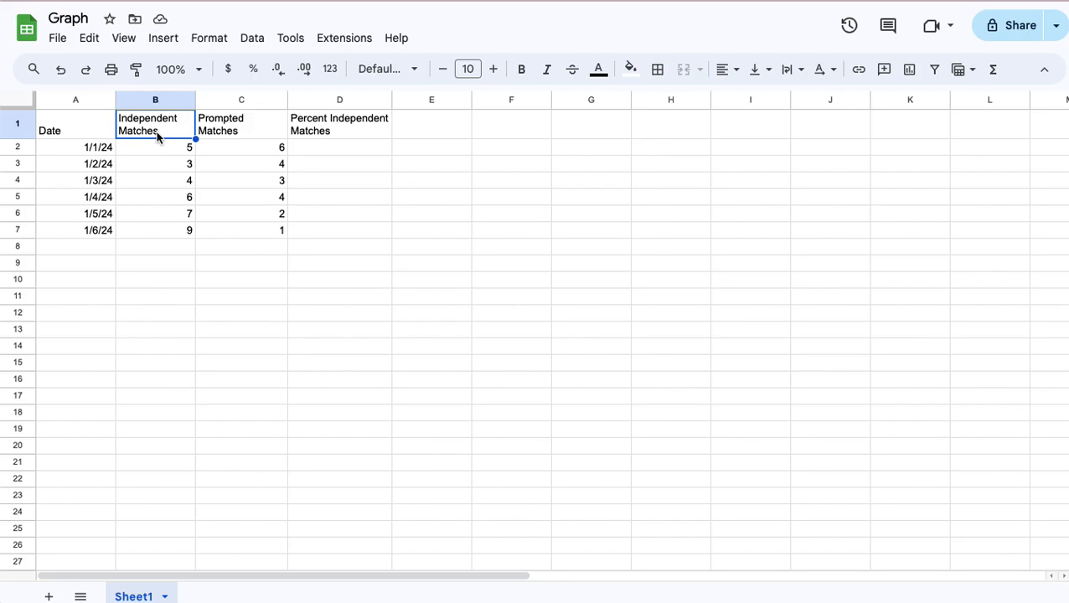
left_click(240, 137)
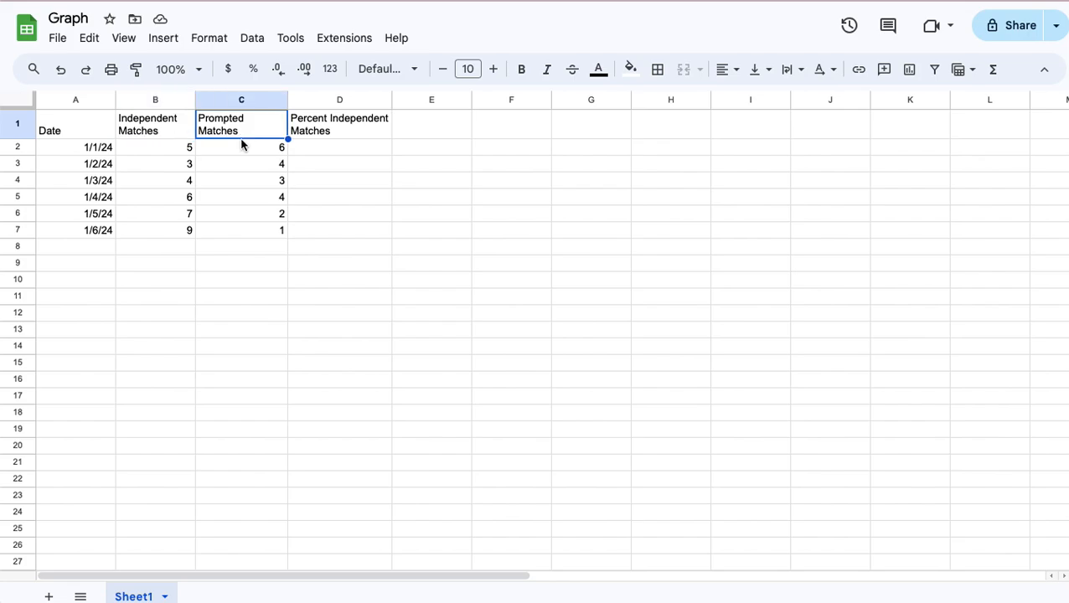
- Enter the formula =B2/(B2+C2) in D2 to calculate the percent of independent matches
left_click(308, 154)
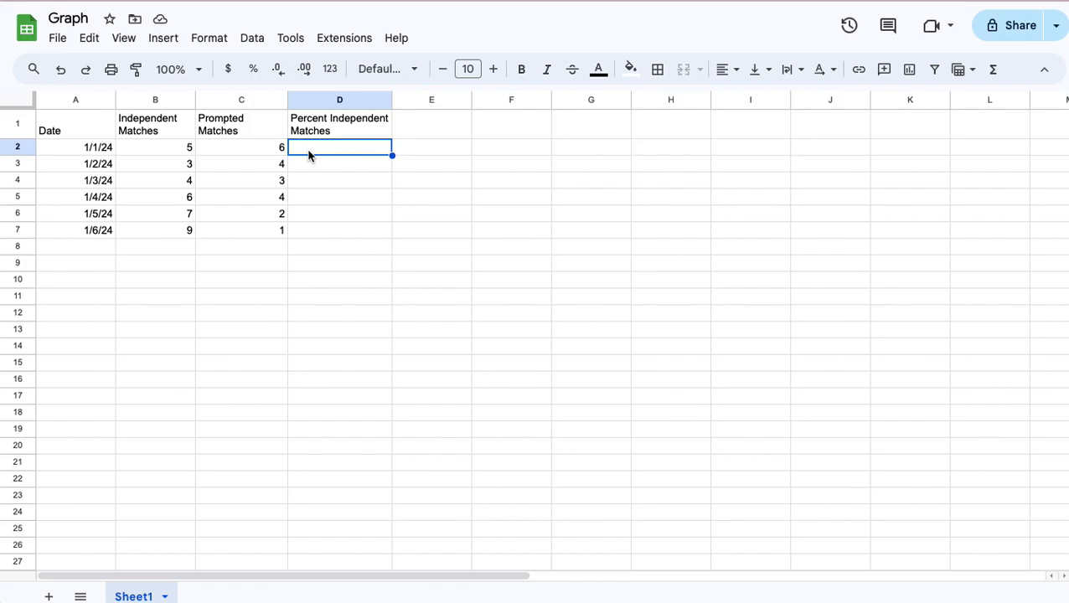
type("=")
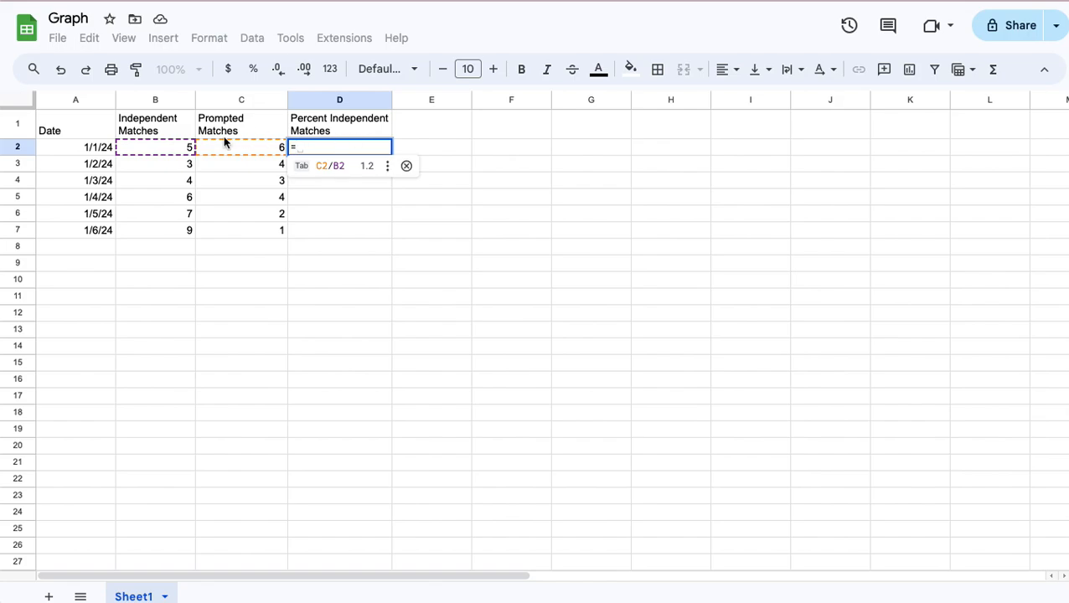
left_click(173, 147)
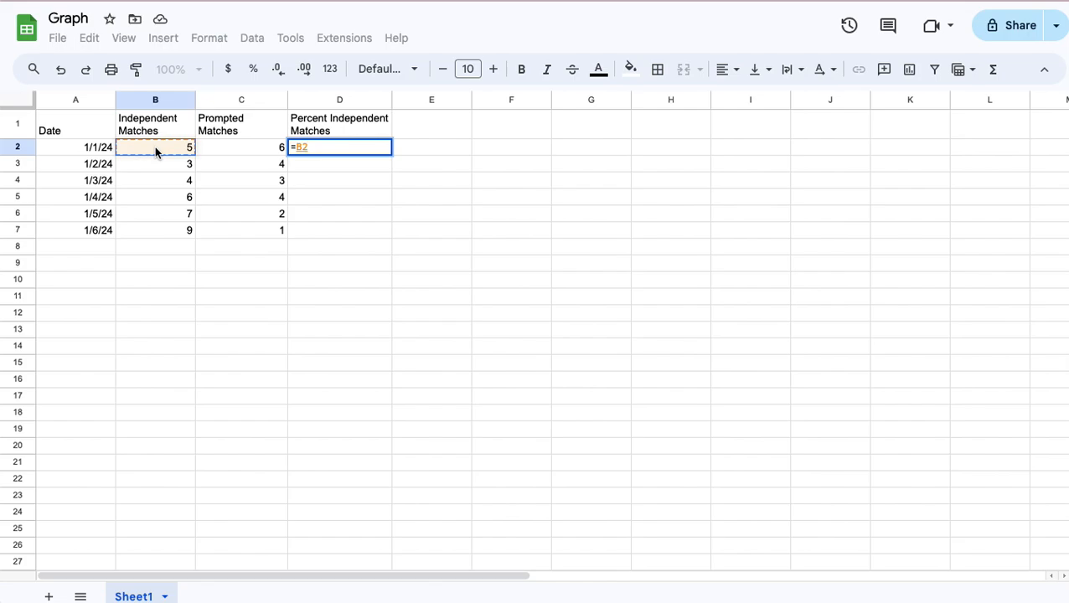
type("/(")
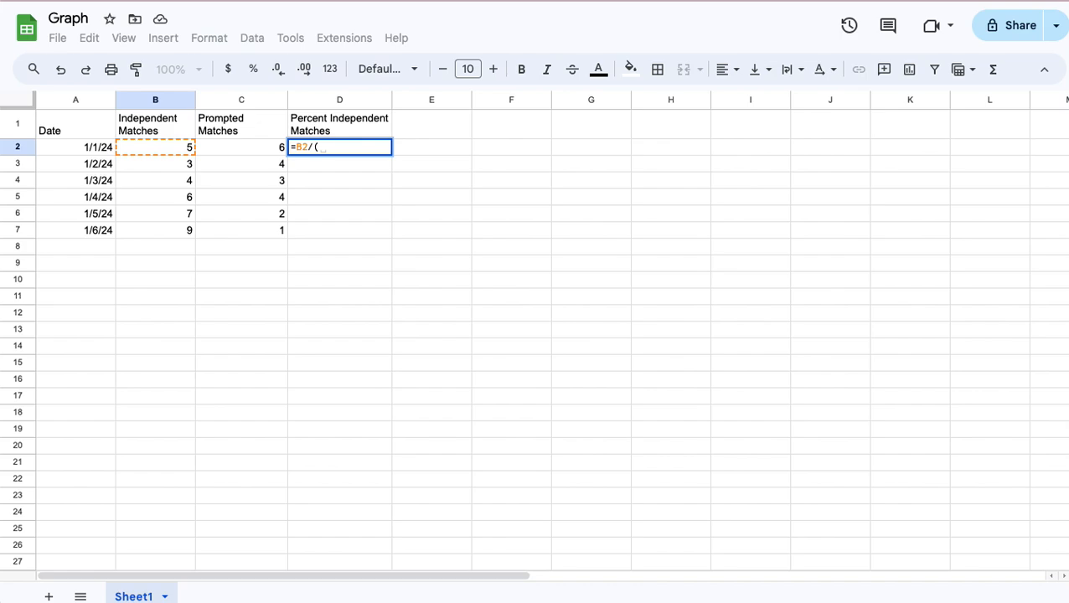
left_click(166, 140)
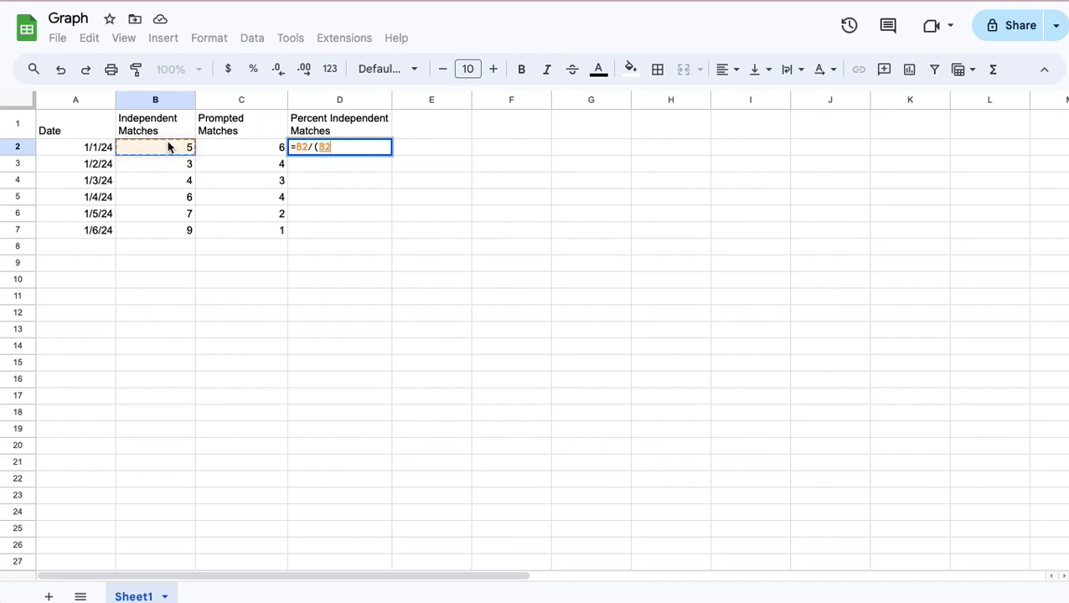
type("+")
left_click(241, 153)
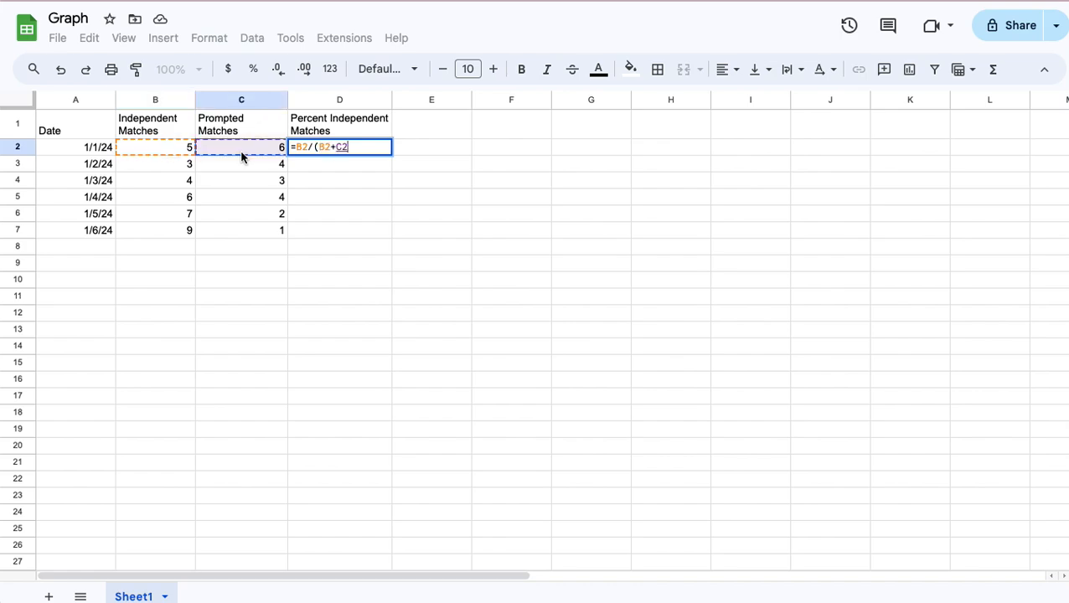
type(")")
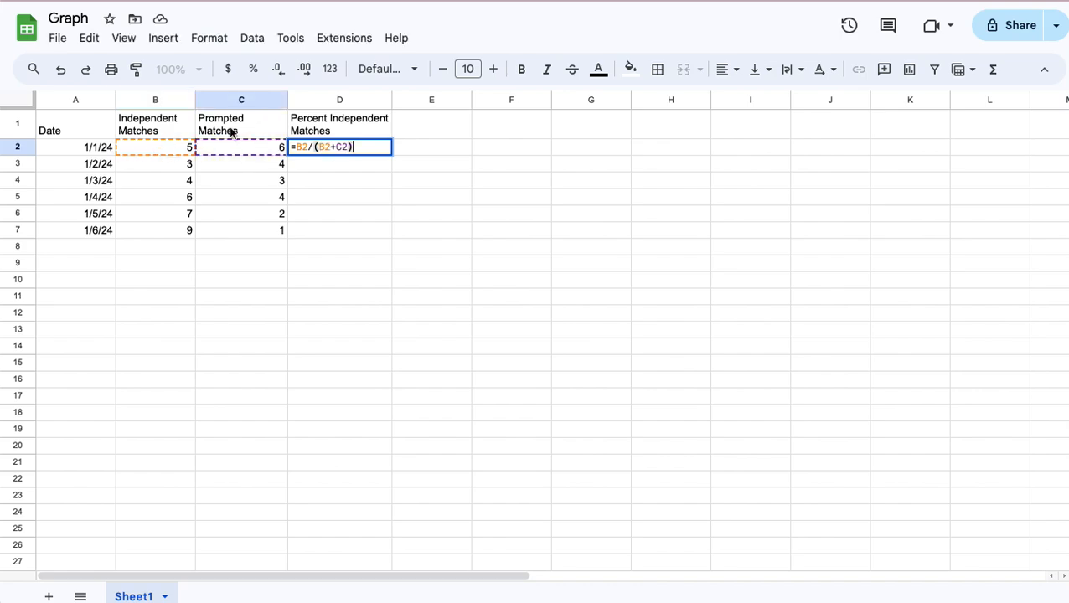
key("Return")
- Format D2 as a percentage and fill its formula down column D to row 23
left_click(342, 151)
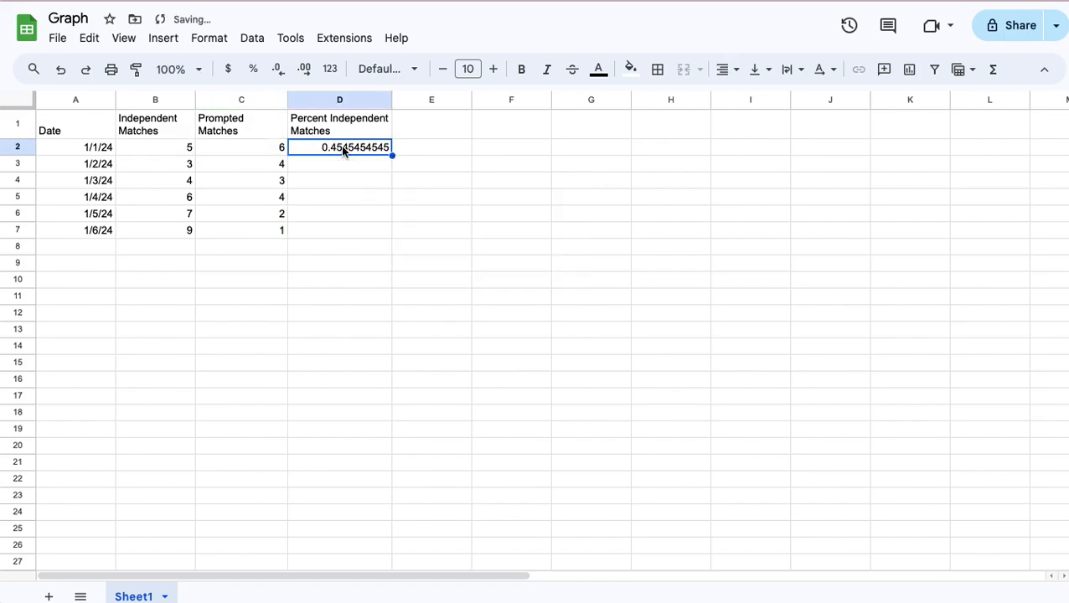
left_click(253, 72)
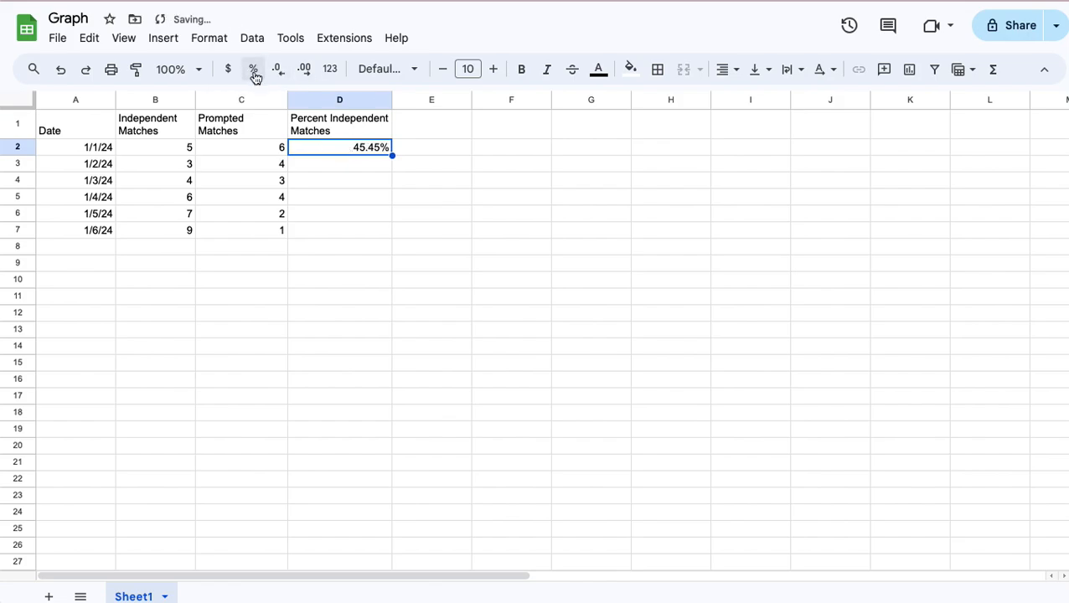
left_click_drag(392, 155, 386, 437)
left_click_drag(383, 487, 383, 495)
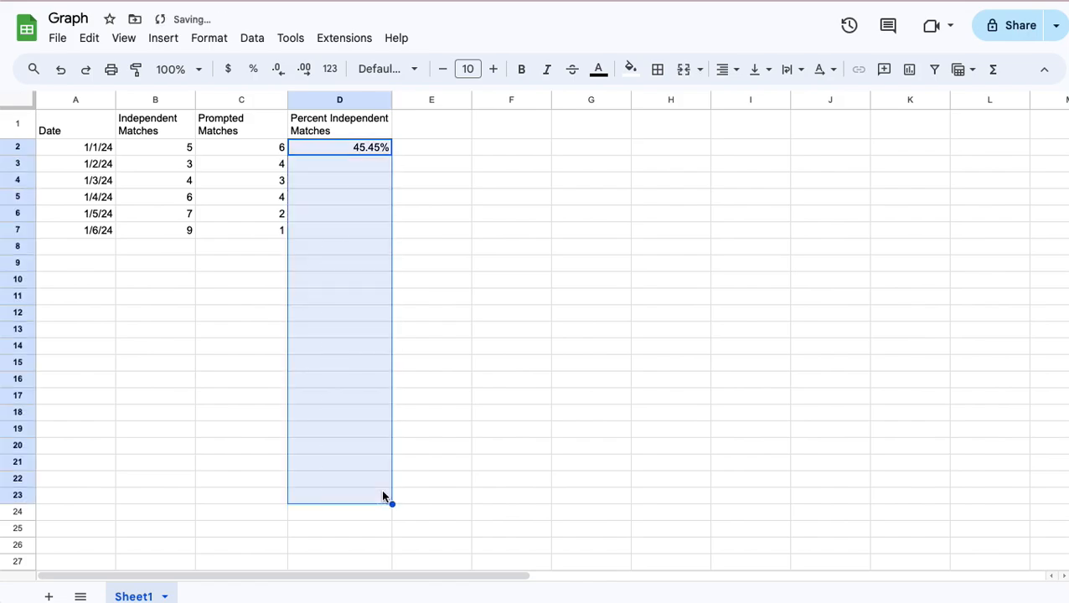
left_click(495, 346)
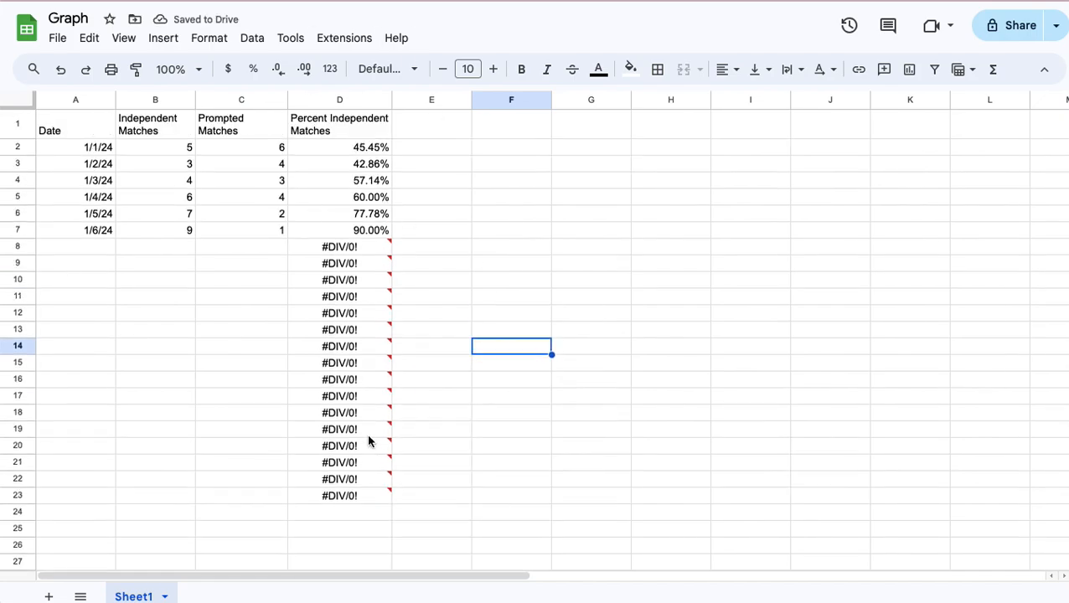
left_click(513, 265)
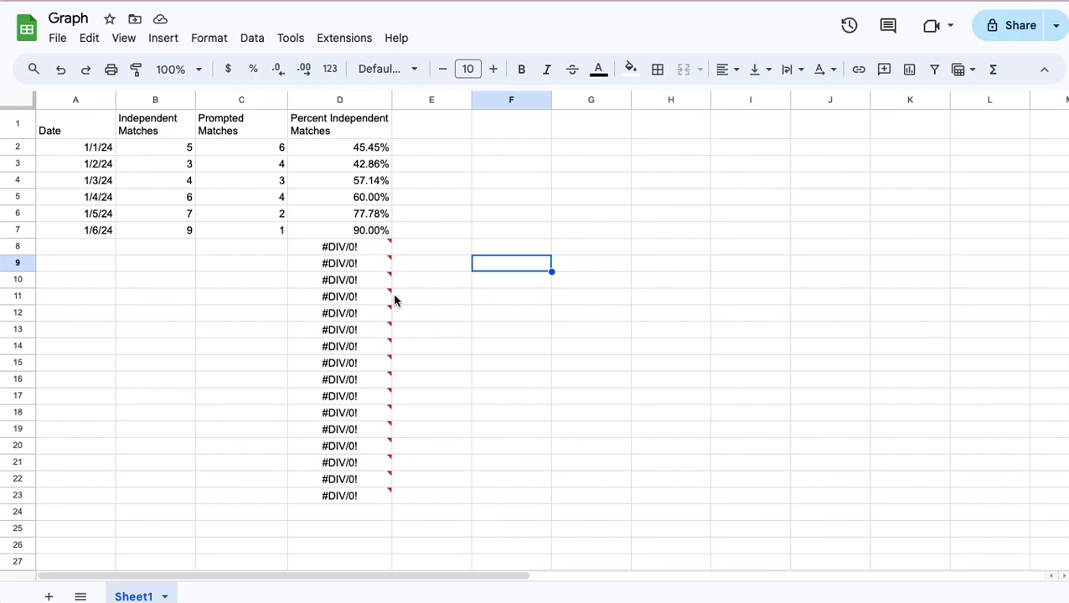
left_click(714, 165)
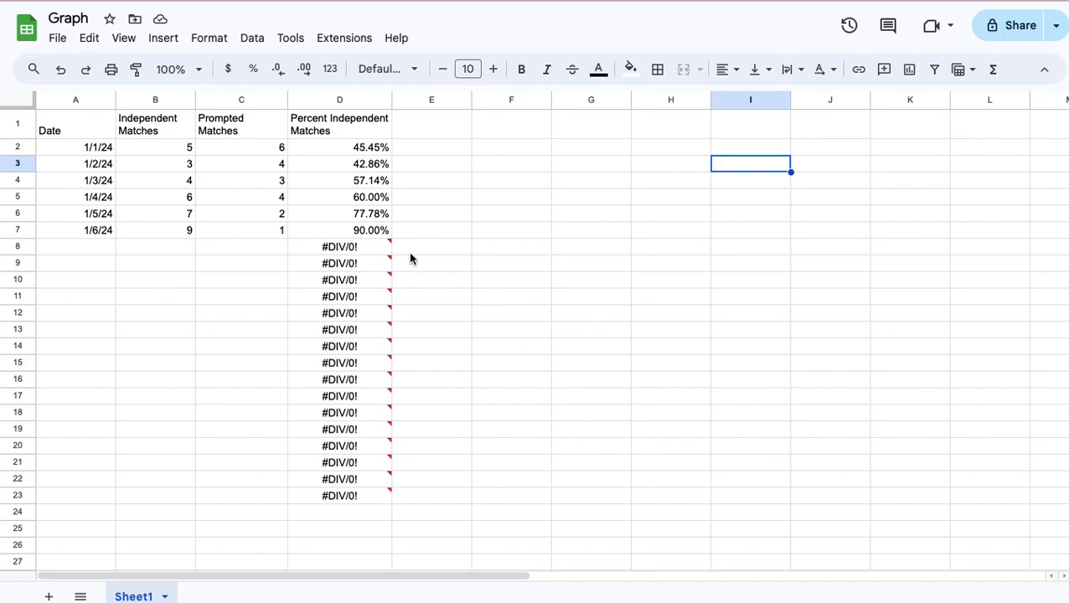
mouse_move(381, 268)
- Insert a chart based on column D and move it just beside the data table
left_click(335, 94)
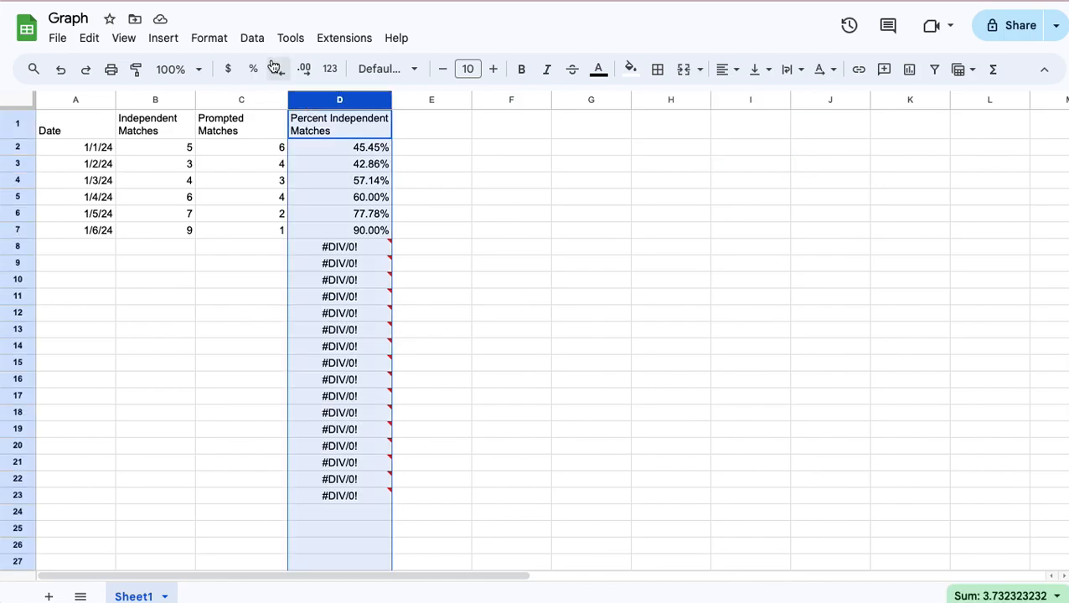
left_click(162, 39)
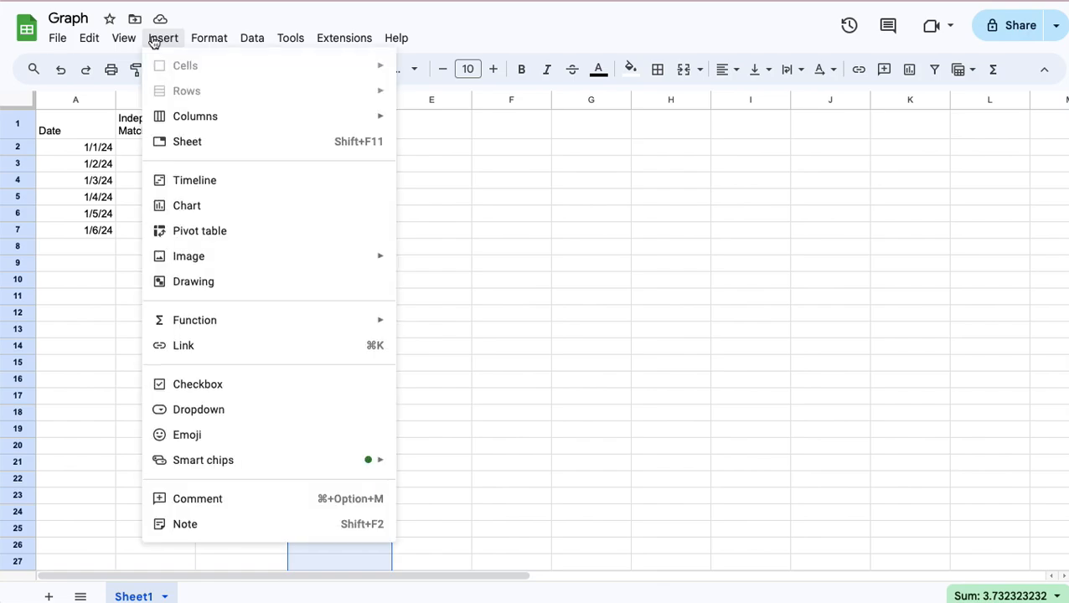
left_click(242, 215)
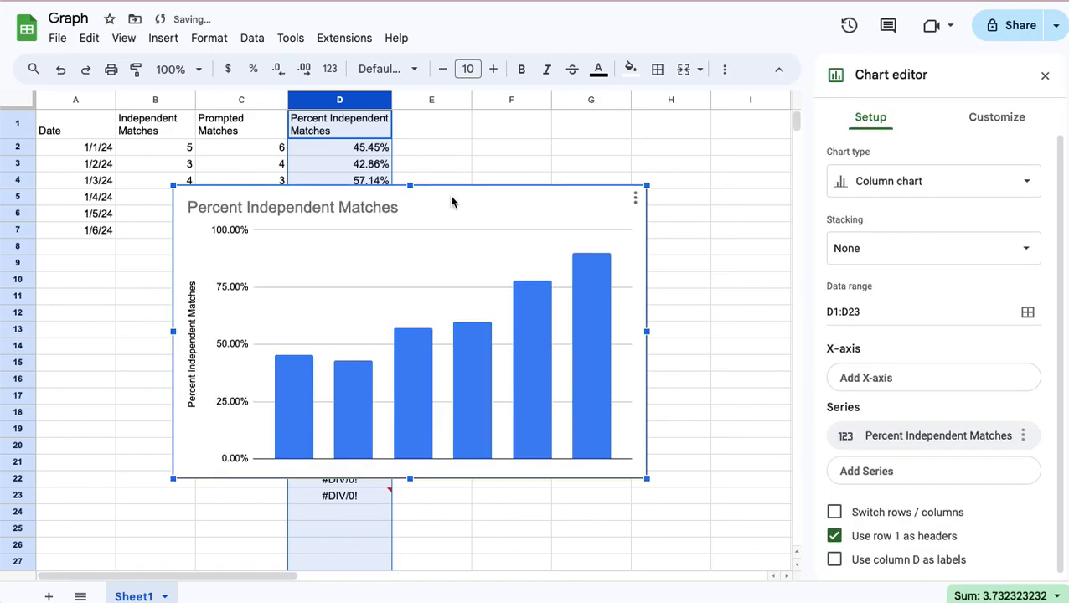
left_click_drag(451, 201, 665, 147)
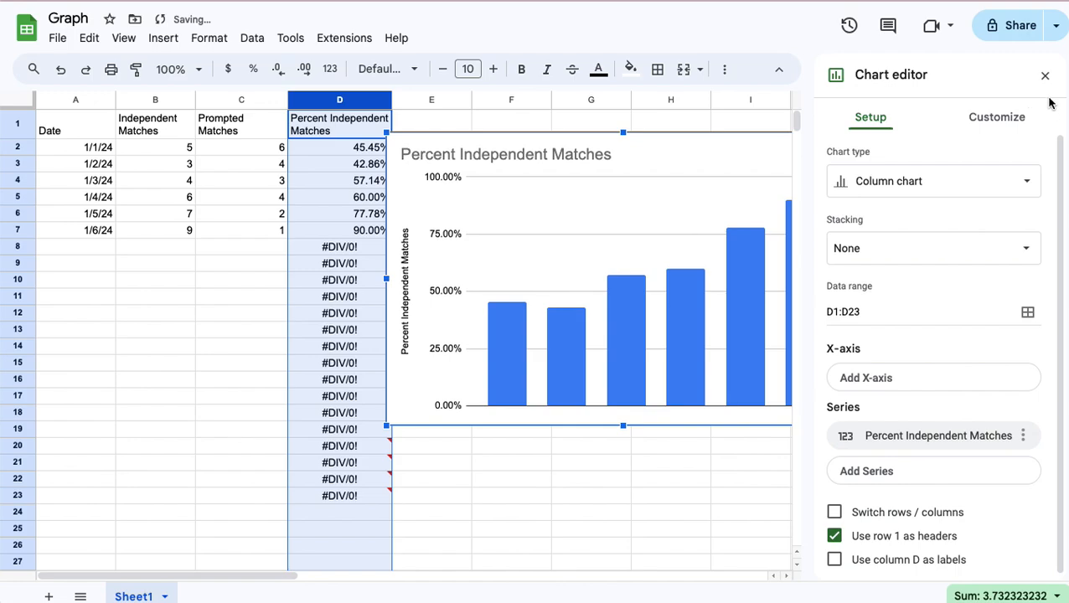
- Change the Percent Independent Matches chart from a column chart to a line chart
scroll(689, 263, "right", 1)
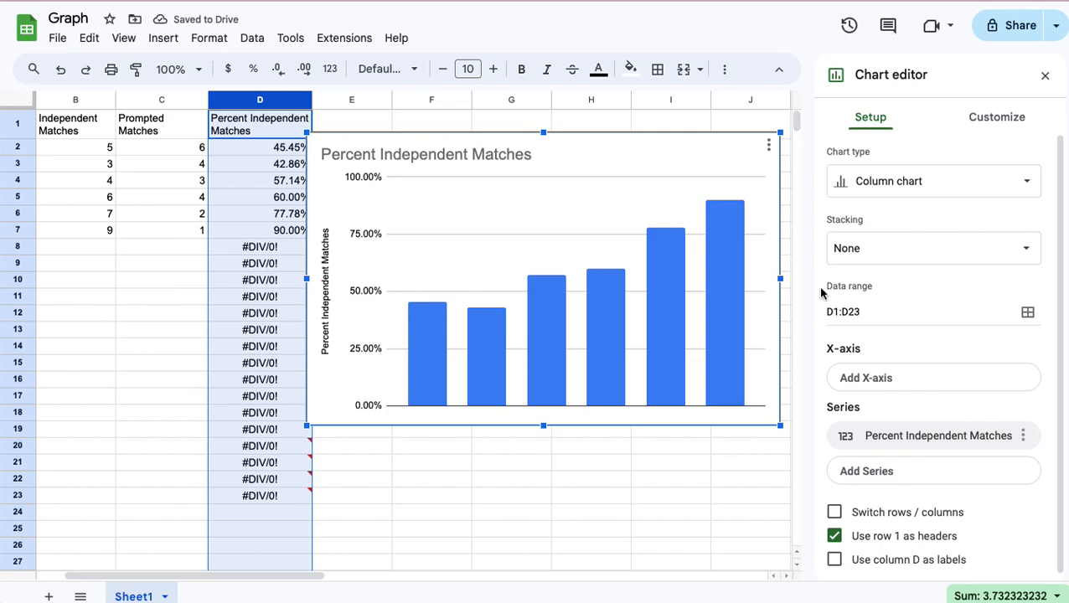
left_click(902, 183)
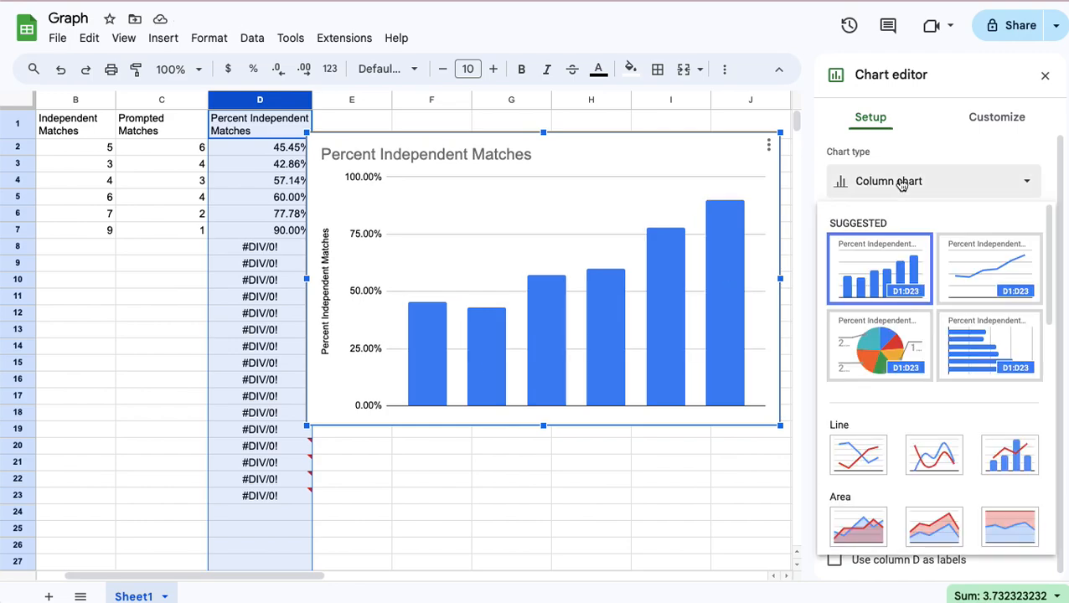
left_click(960, 269)
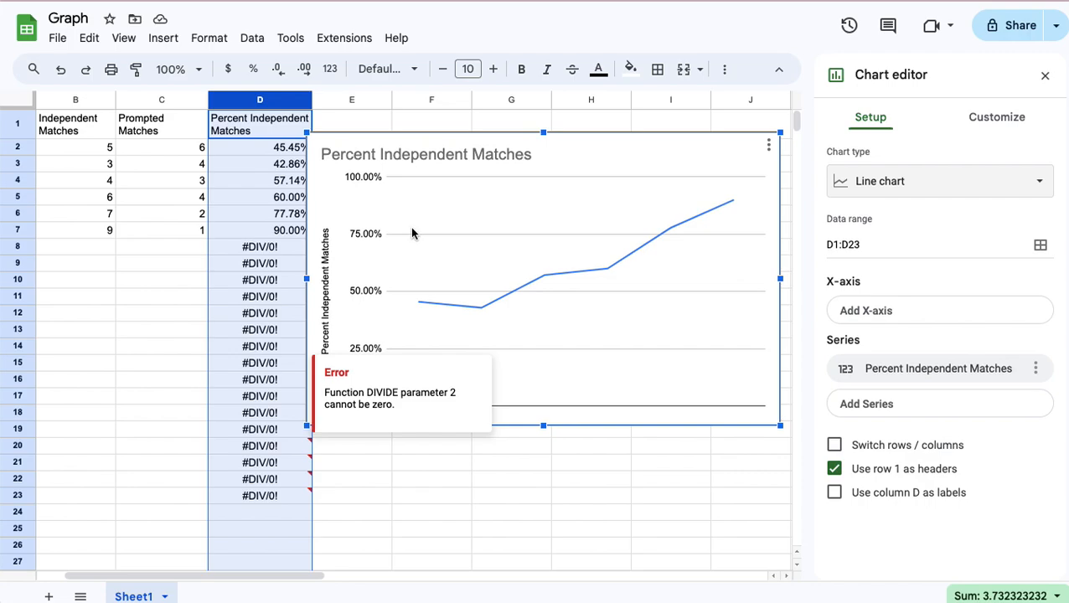
- Add the Date column A as the chart's X-axis data range
left_click(1030, 318)
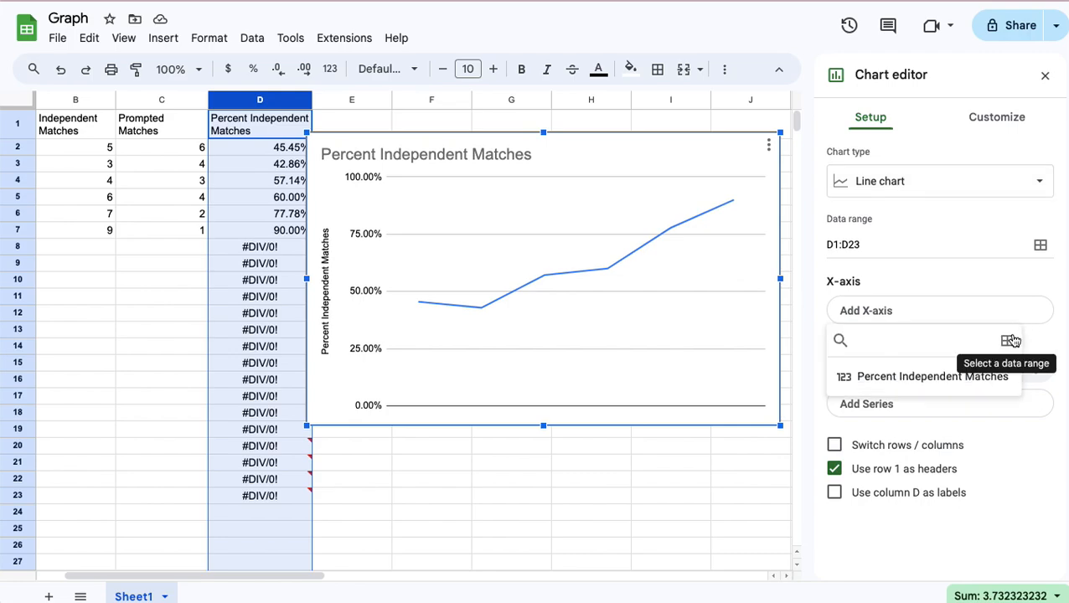
left_click(1027, 312)
left_click(1028, 312)
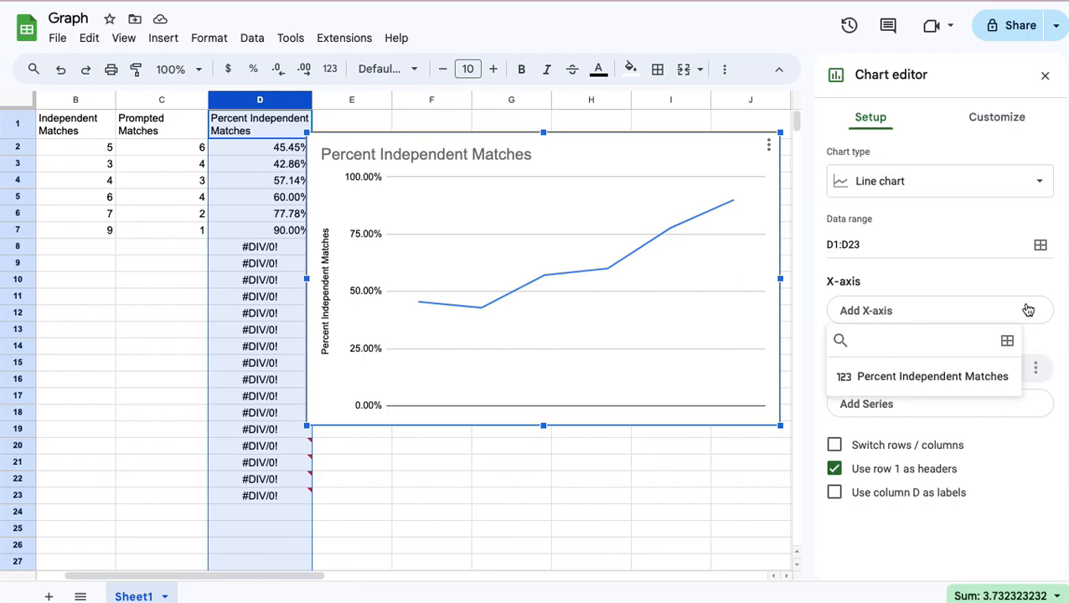
left_click(1008, 345)
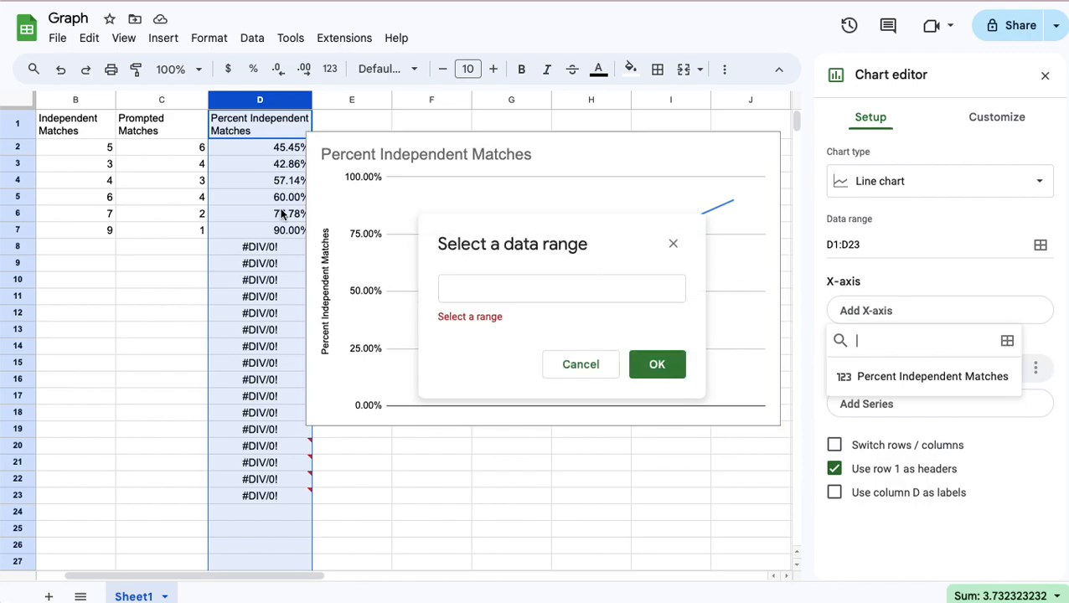
scroll(281, 214, "left", 2)
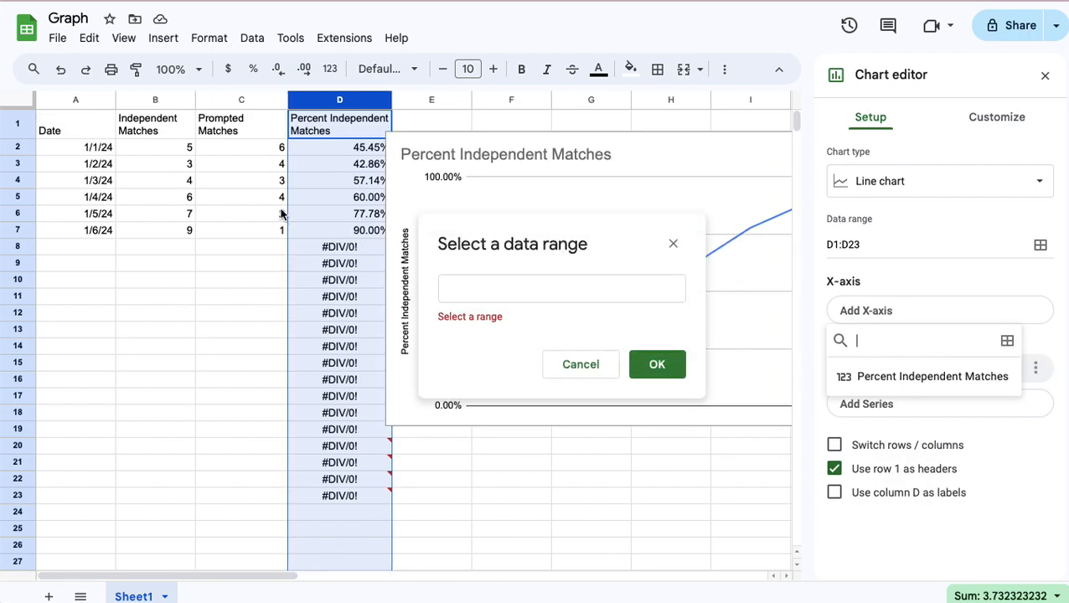
left_click(72, 101)
left_click(672, 358)
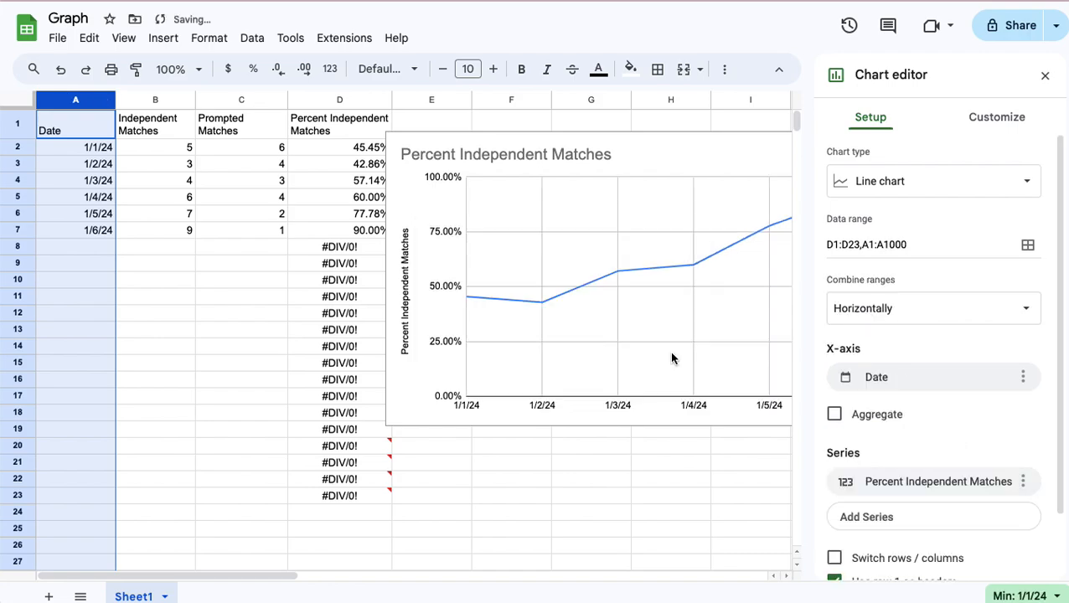
- Center the chart title Percent Independent Matches and set its text color to black
scroll(672, 359, "right", 3)
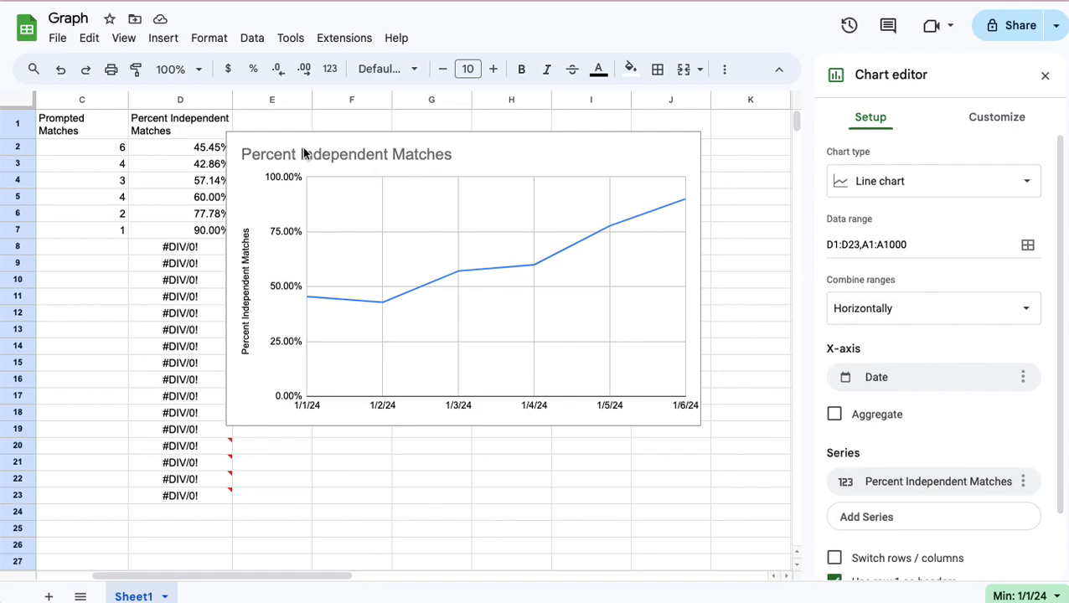
left_click(381, 155)
left_click(381, 154)
left_click(380, 154)
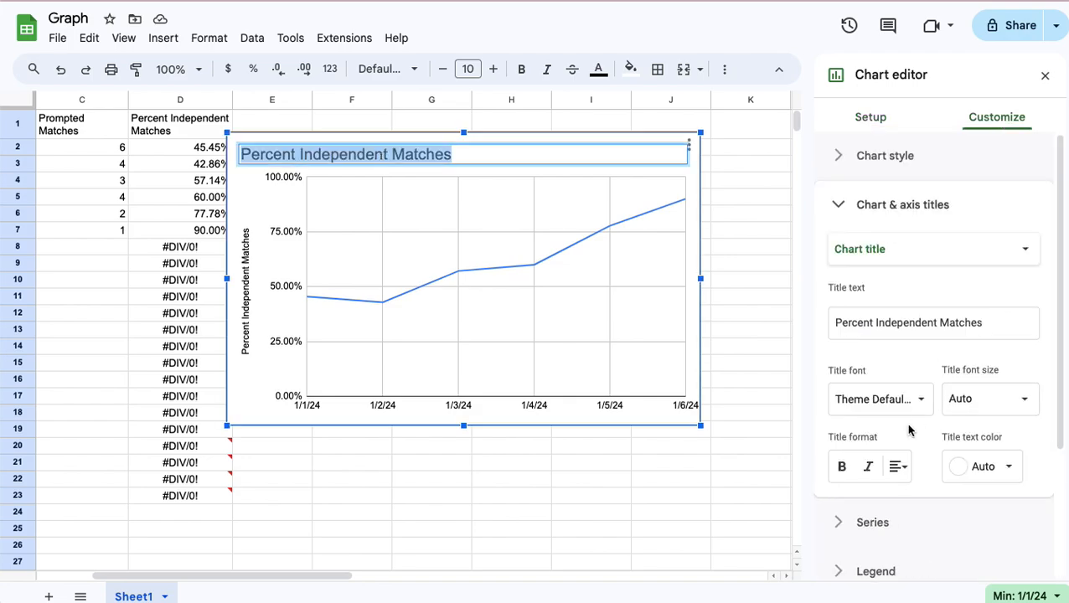
left_click(897, 467)
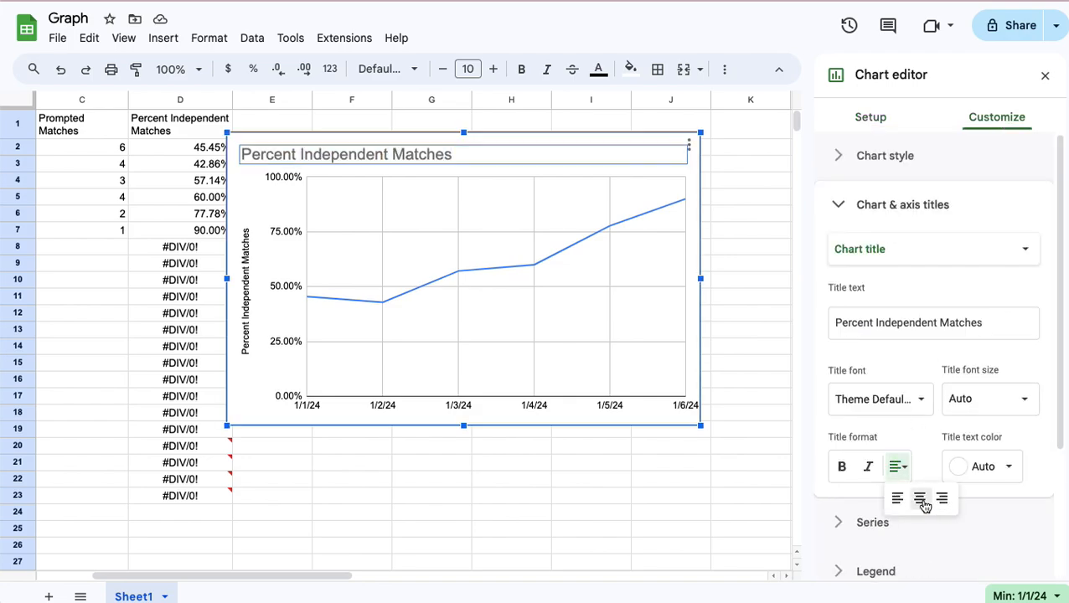
left_click(920, 499)
left_click(997, 467)
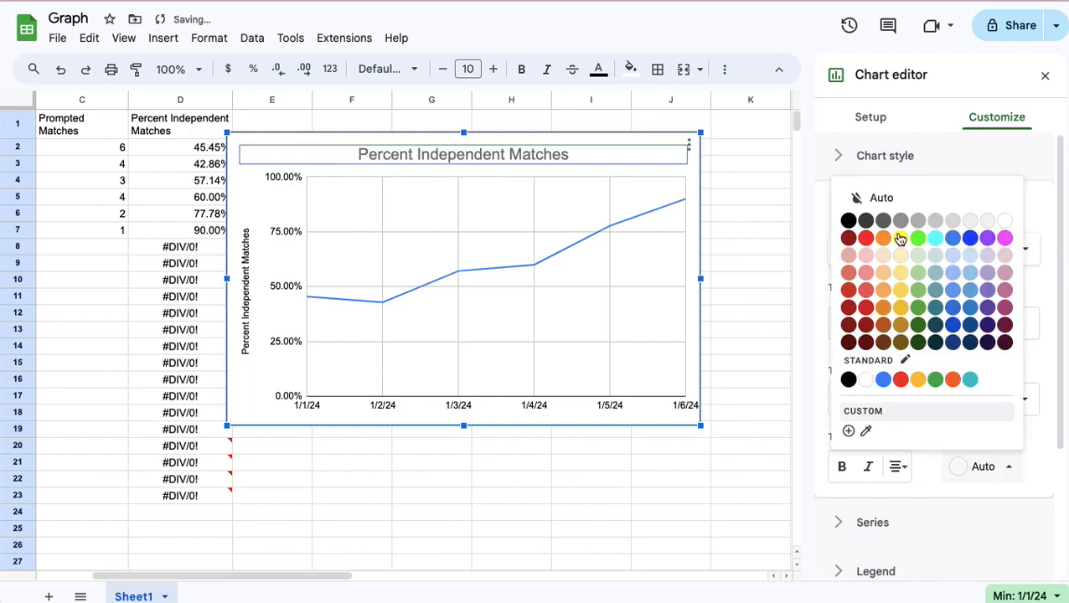
left_click(849, 220)
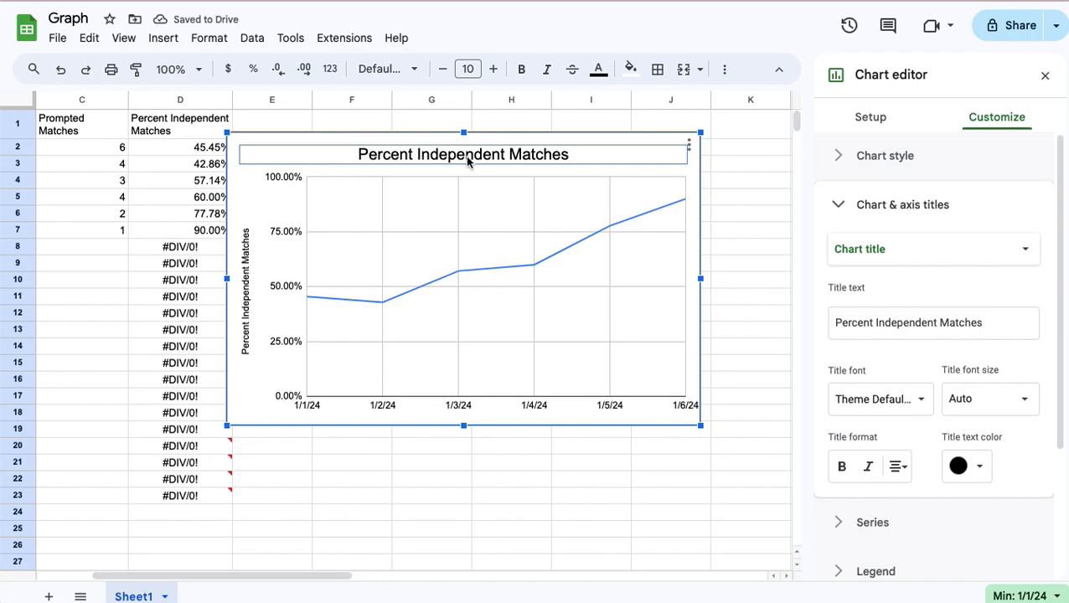
- Add the horizontal axis title "Date" to the chart
double_click(467, 159)
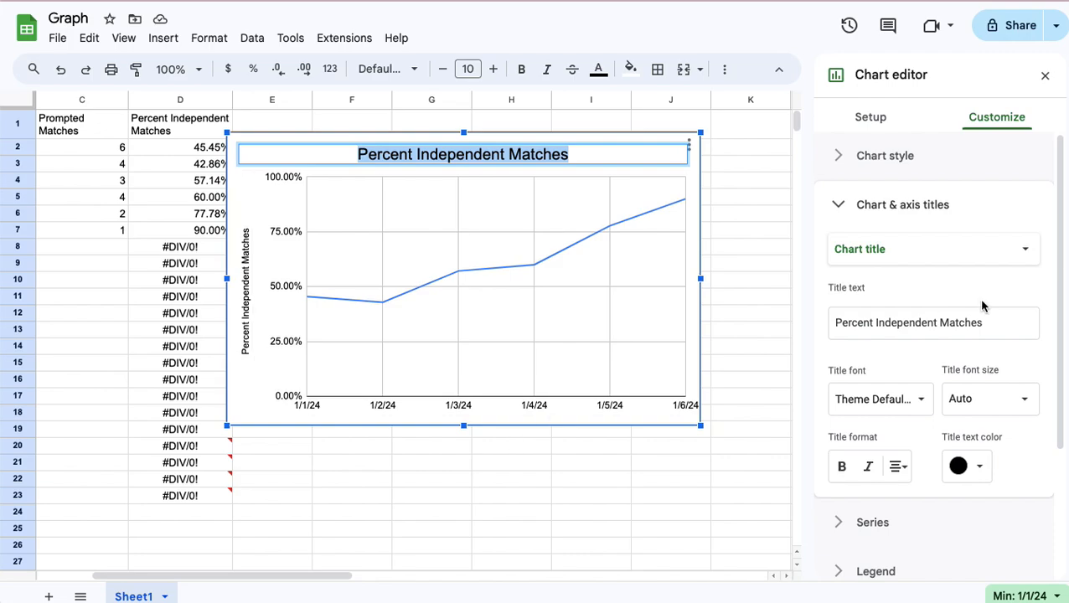
left_click(1007, 248)
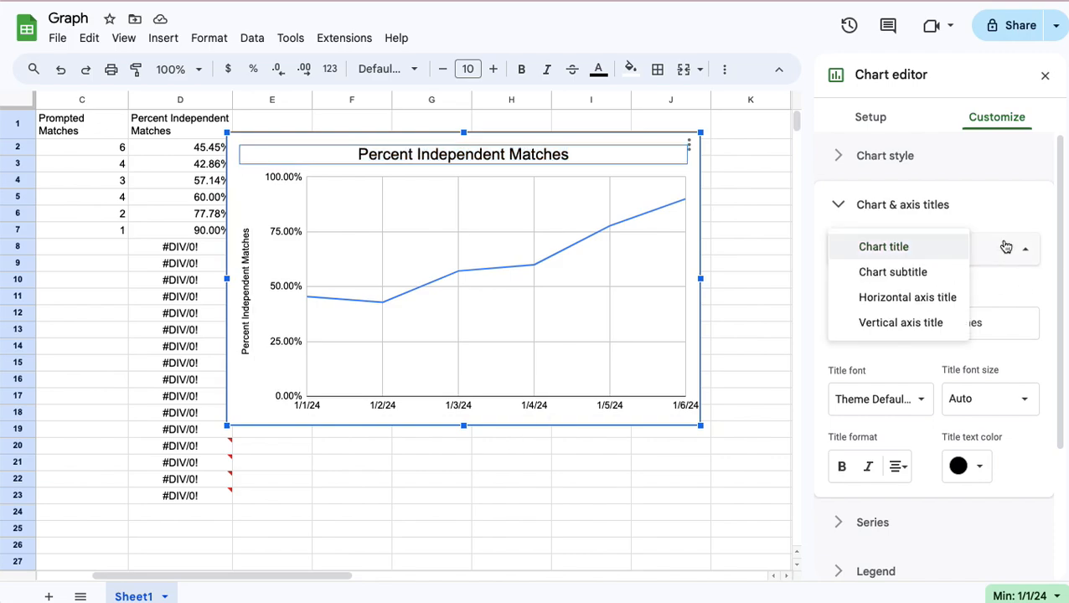
left_click(934, 309)
left_click(930, 307)
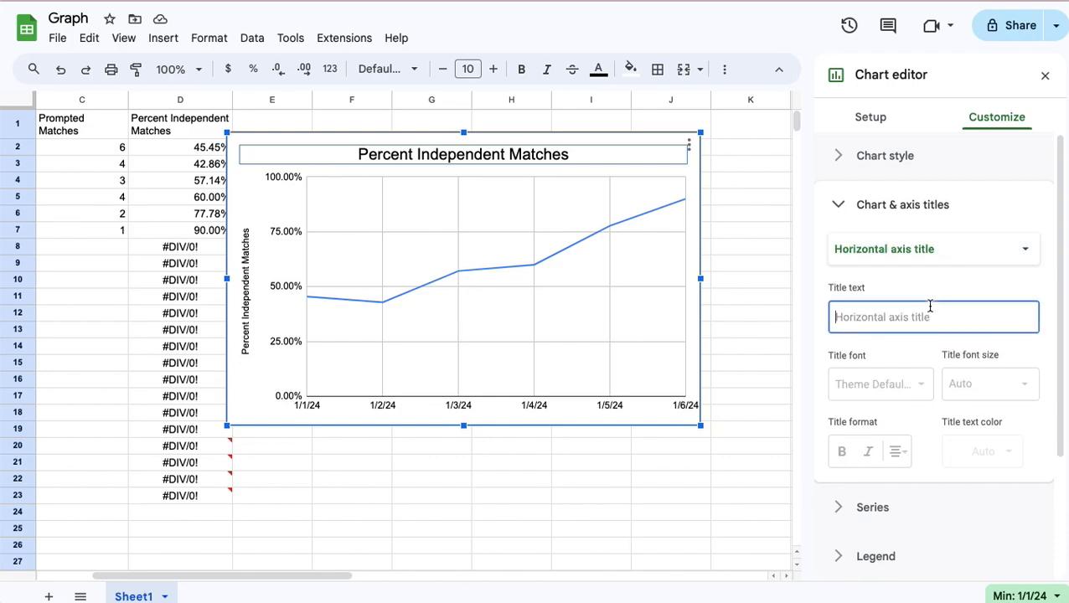
type("Date")
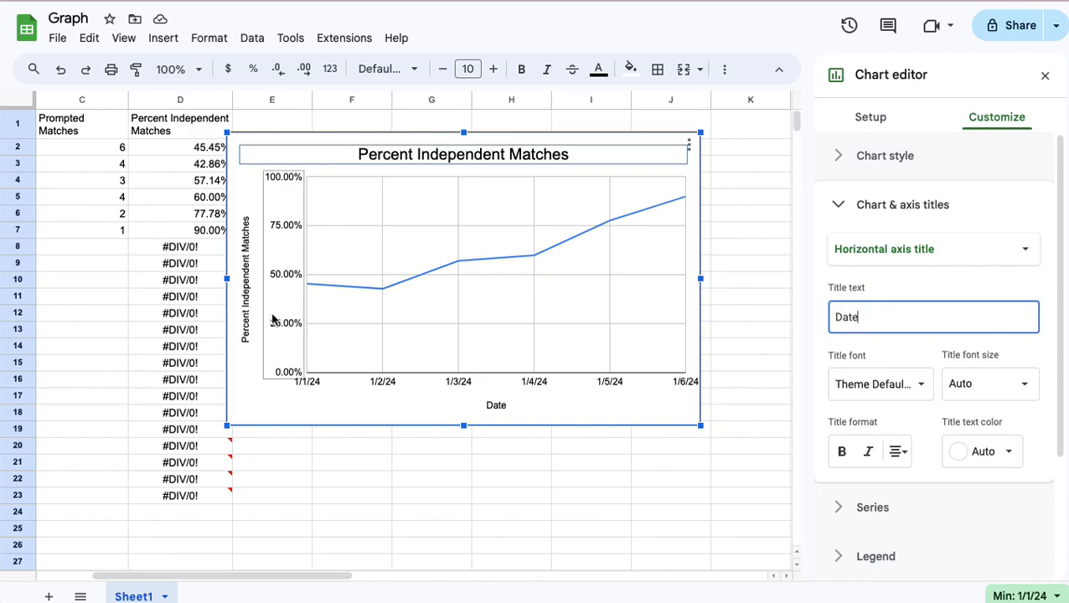
- Set the Percent Independent Matches series point size to 7px and its line color to black
left_click(375, 292)
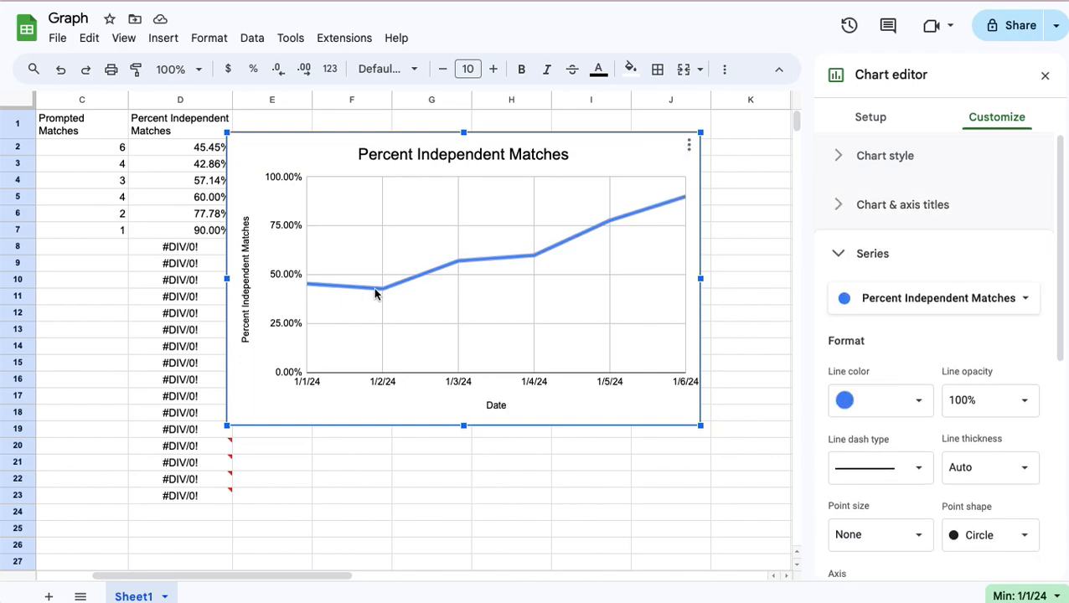
scroll(895, 400, "down", 2)
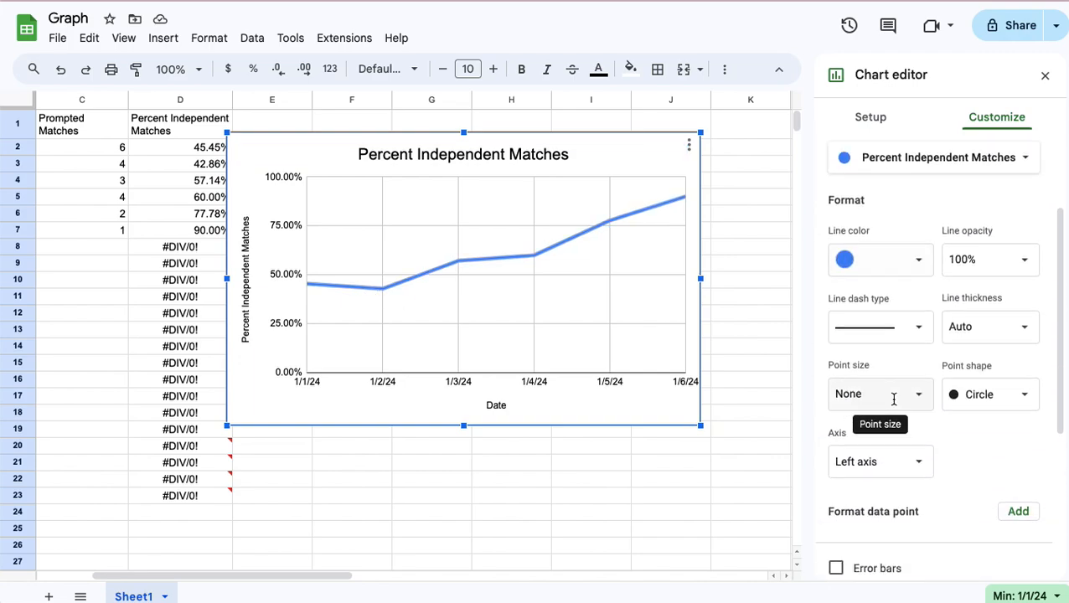
left_click(926, 405)
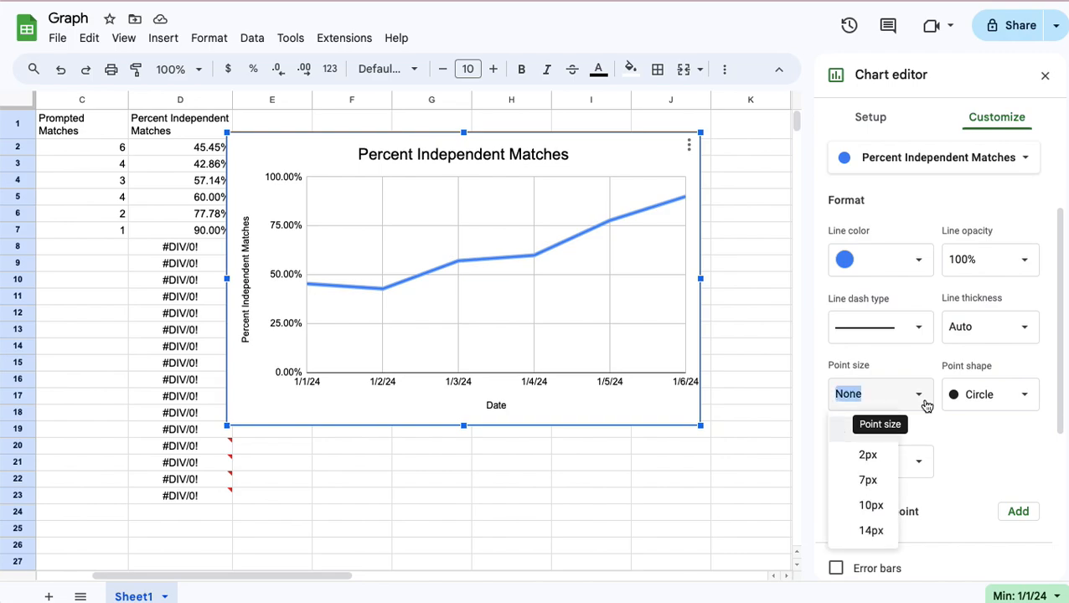
left_click(866, 481)
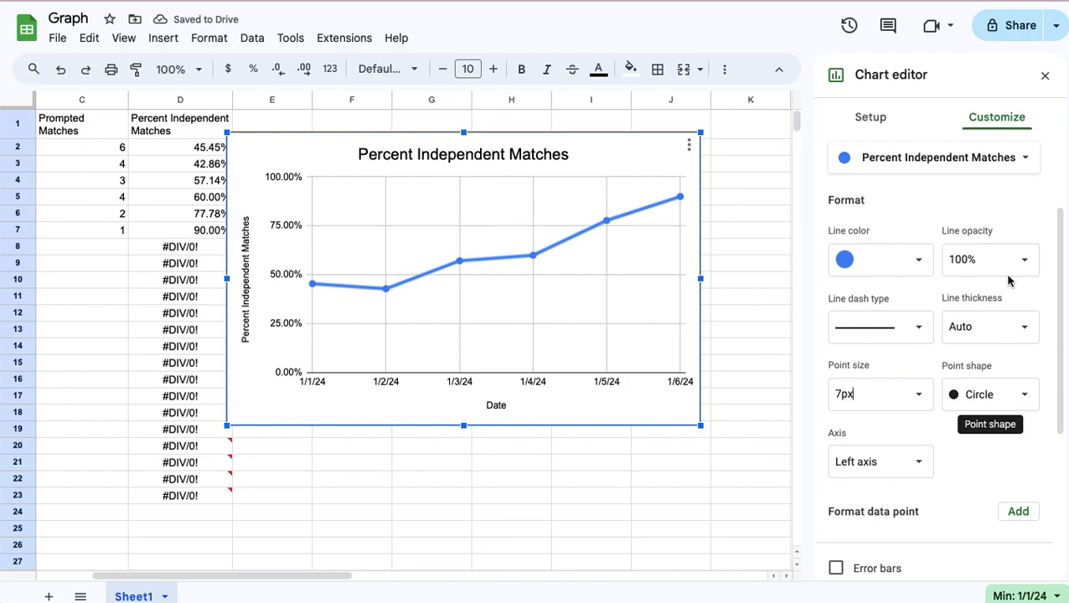
scroll(855, 478, "down", 1)
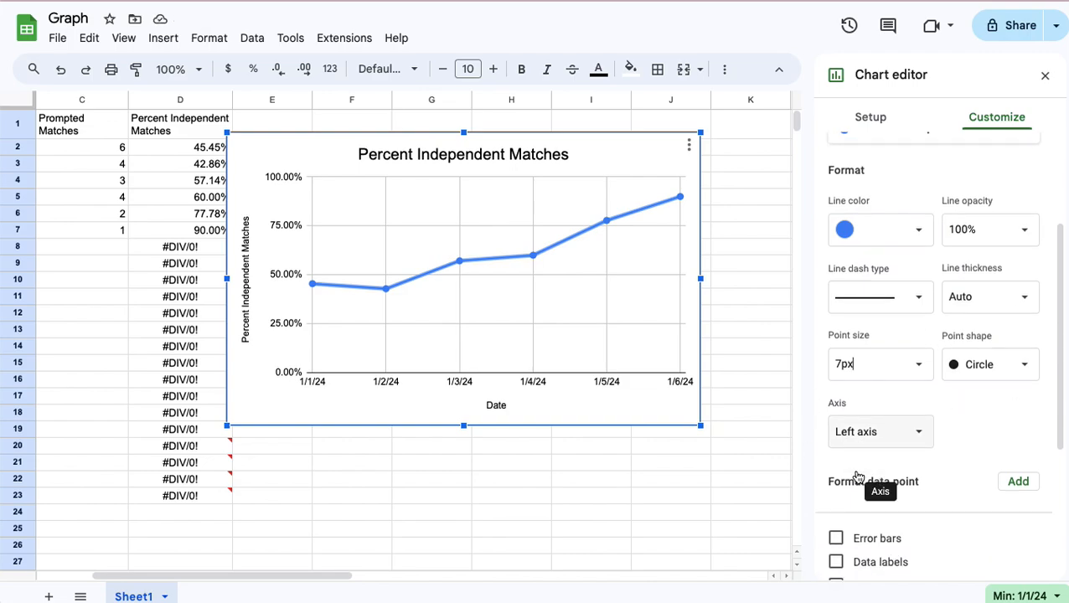
left_click(908, 232)
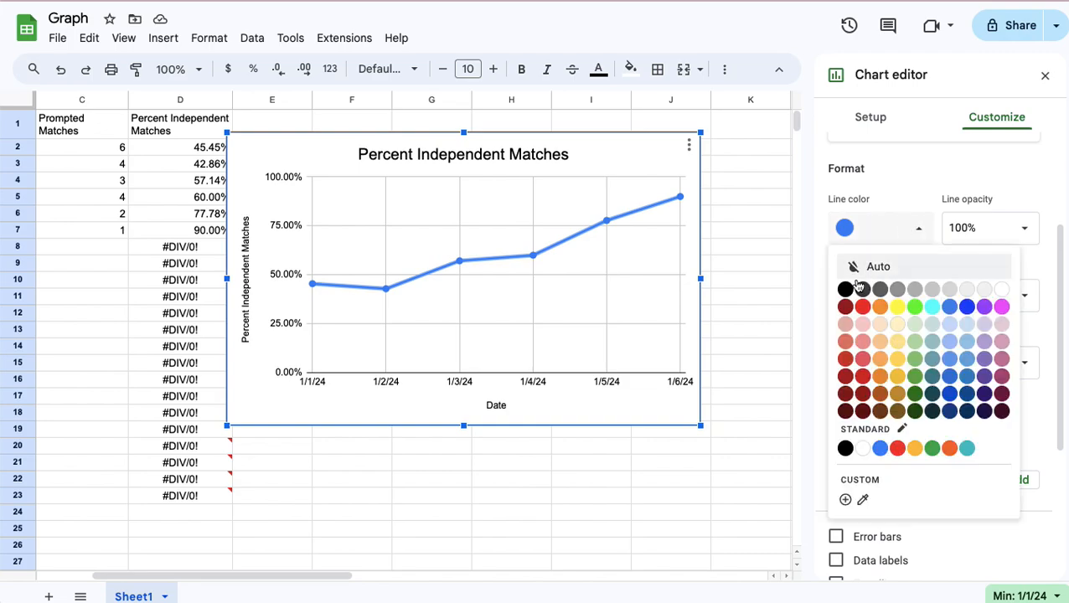
left_click(846, 290)
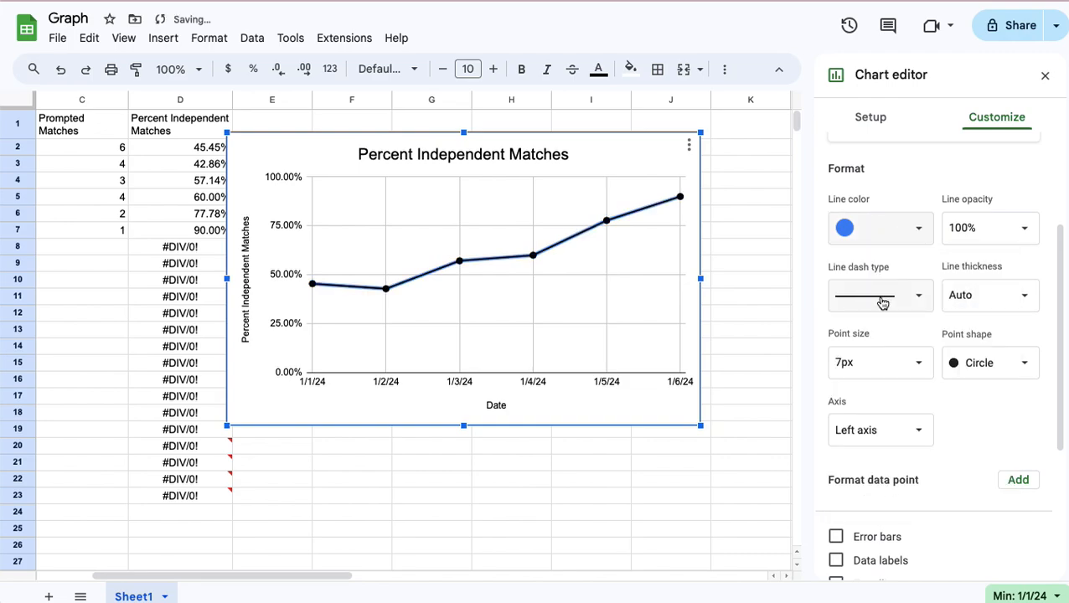
- Add a trendline to the Percent Independent Matches series and color it dark gray
scroll(901, 511, "down", 3)
scroll(897, 525, "down", 1)
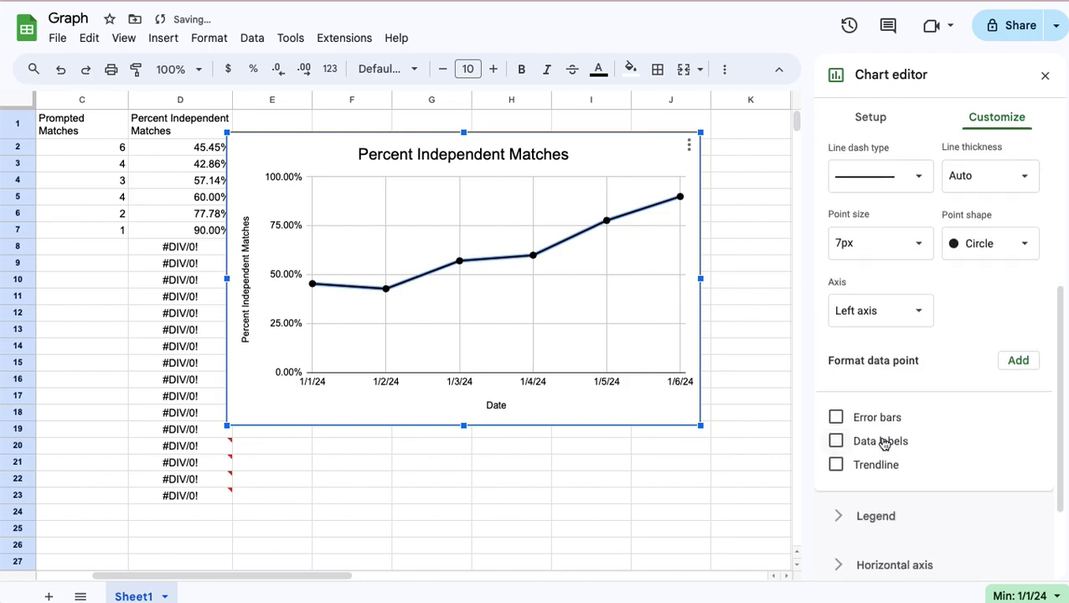
left_click(862, 474)
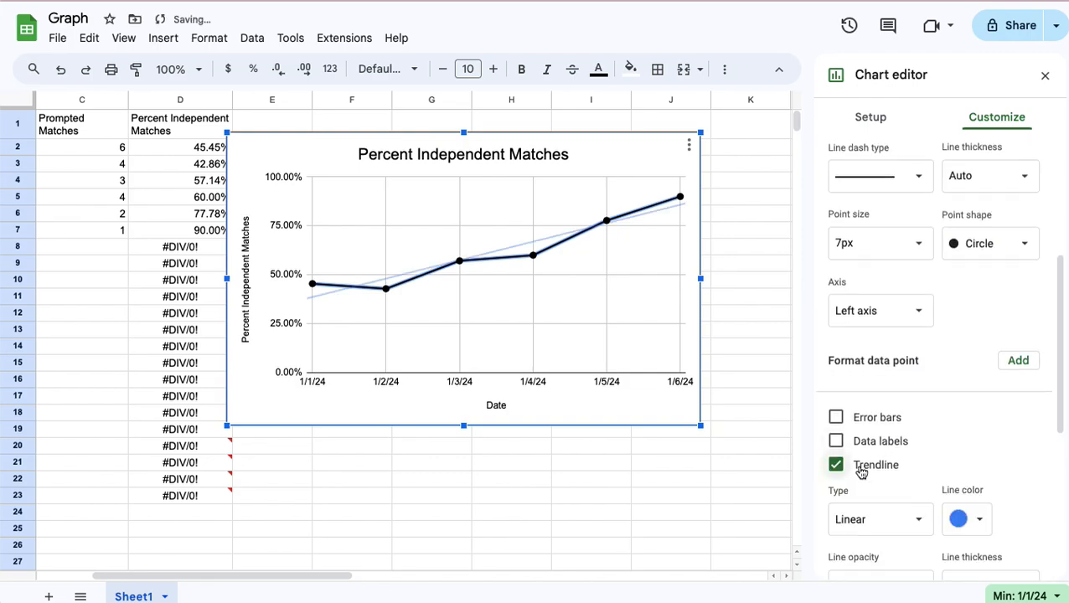
left_click(974, 526)
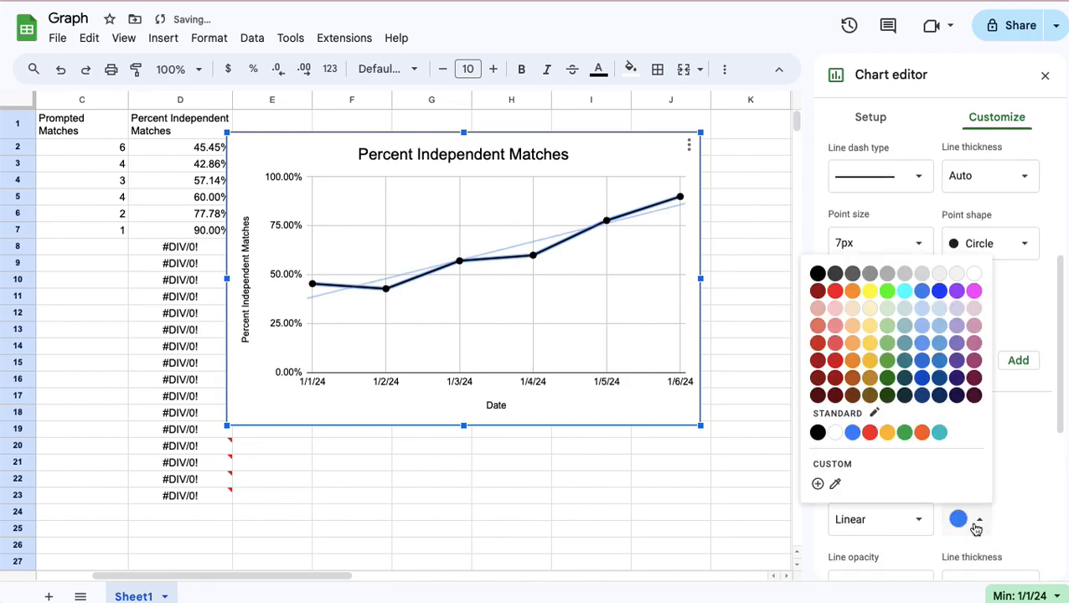
left_click(855, 276)
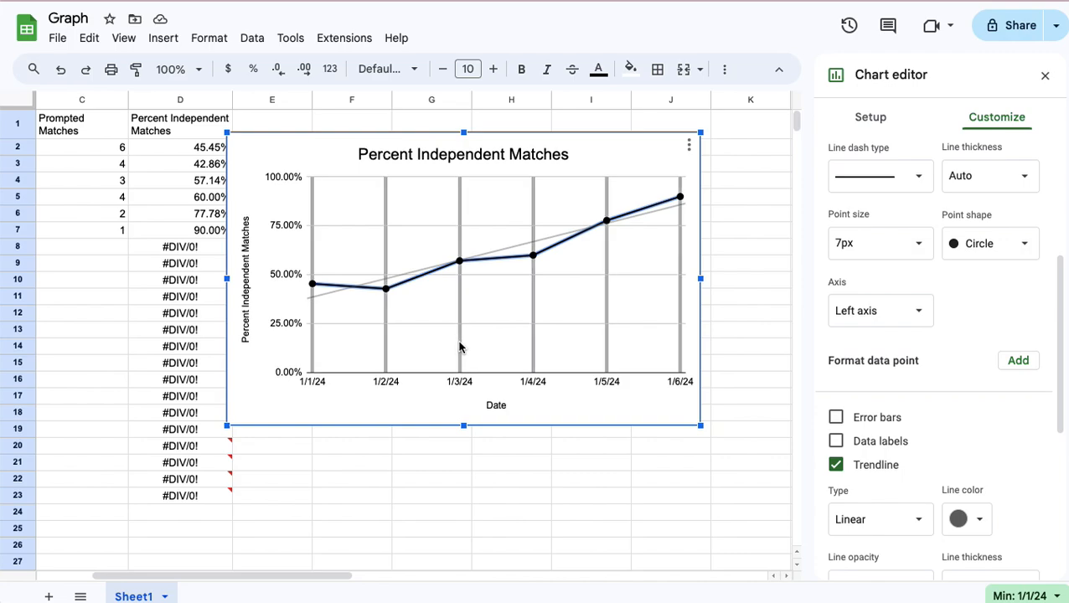
- Show the axis line on the chart's vertical axis
scroll(948, 495, "down", 3)
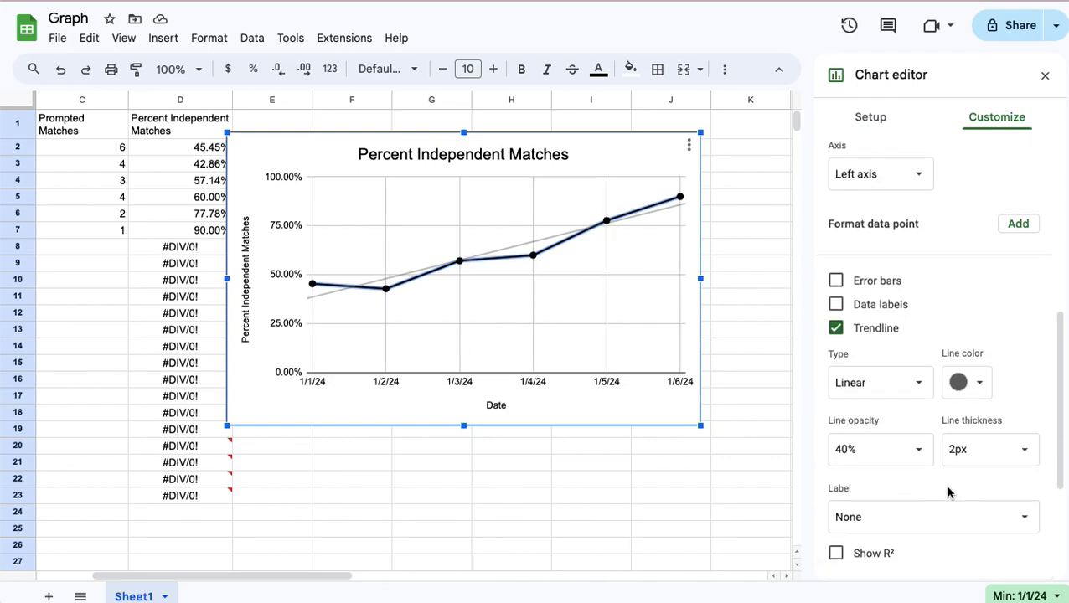
scroll(948, 495, "down", 2)
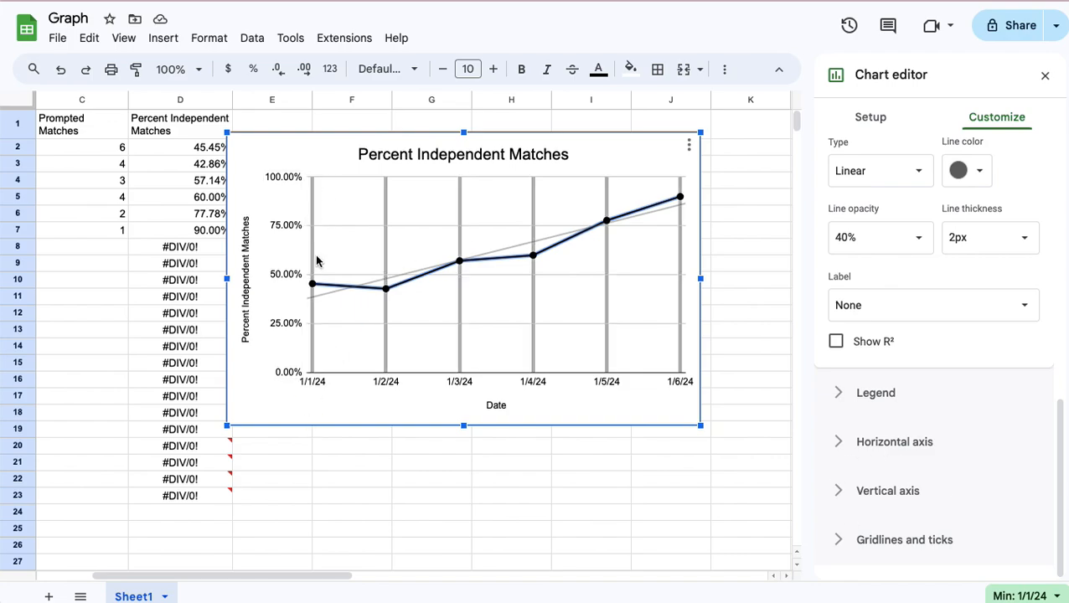
left_click(900, 493)
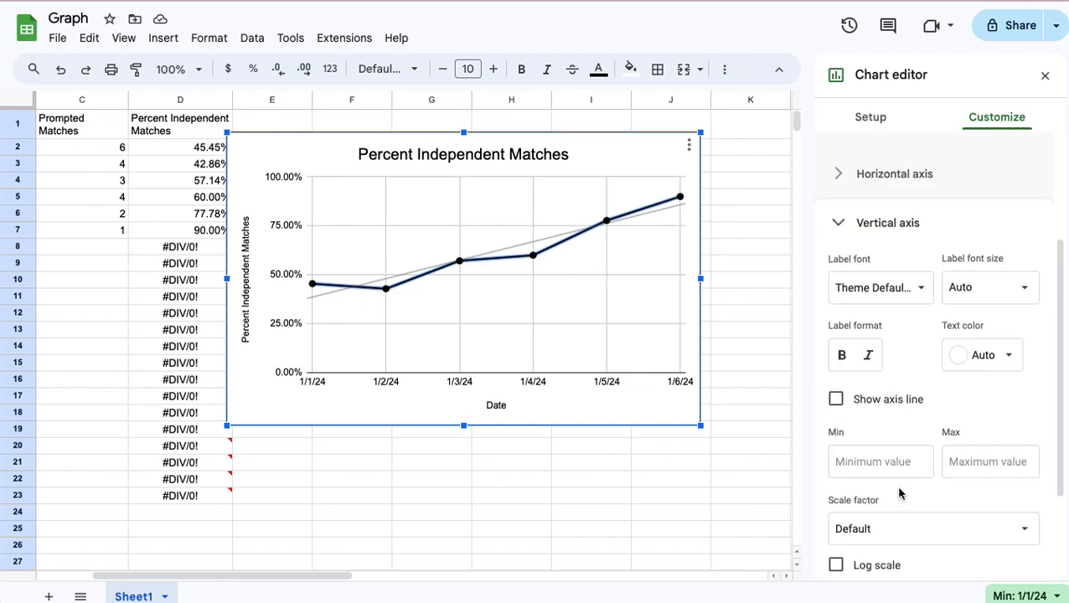
left_click(864, 411)
- Remove the vertical axis's major gridlines and turn on its major ticks
scroll(866, 414, "down", 3)
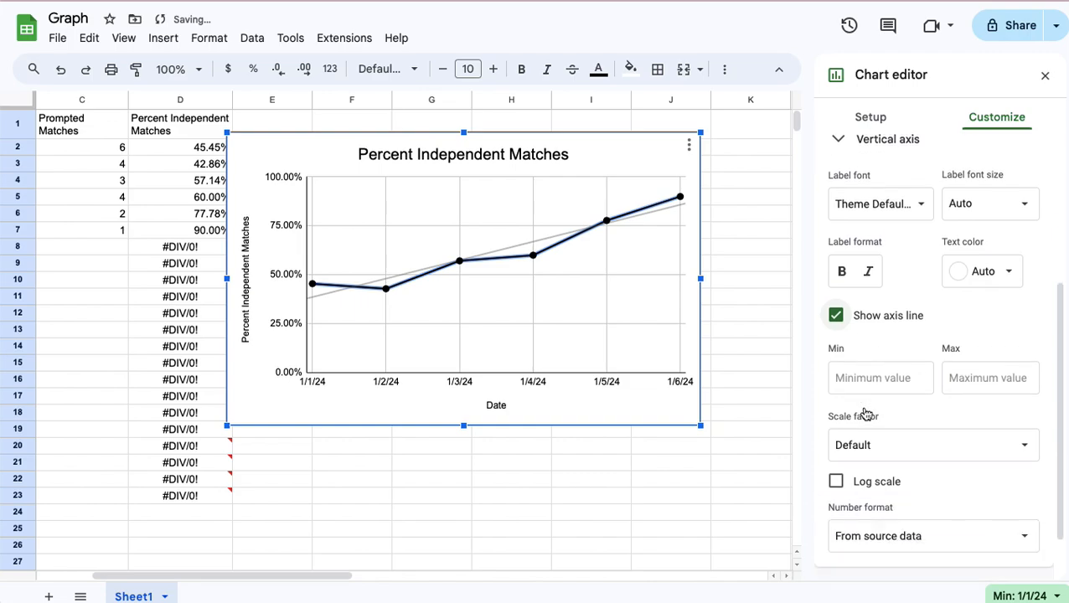
left_click(903, 543)
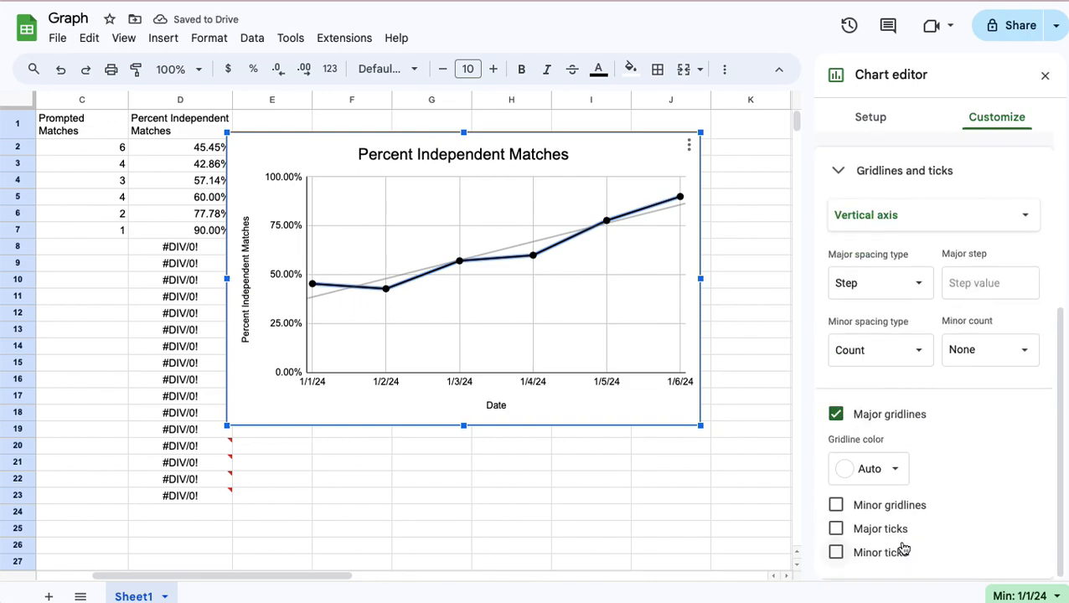
left_click(840, 419)
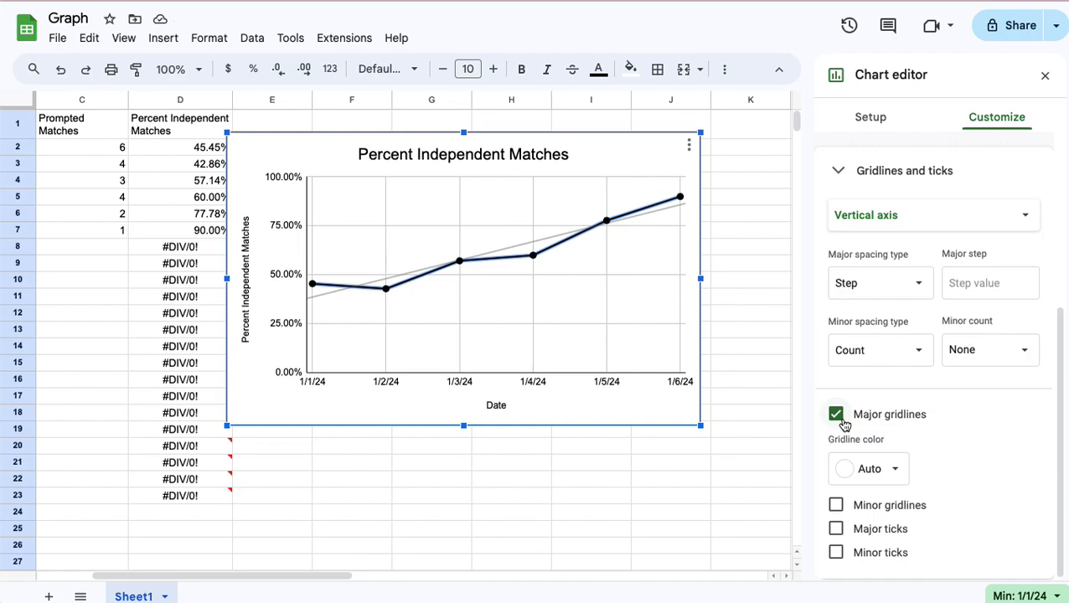
left_click(890, 536)
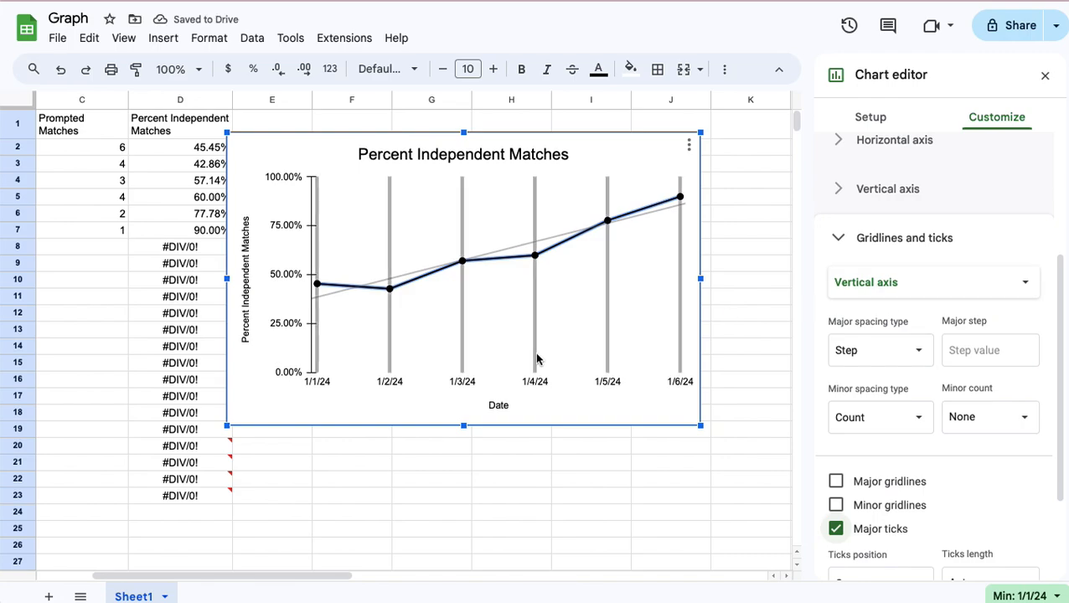
- Remove the horizontal axis's major gridlines, turn on its major ticks, and leave the chart editor
left_click(963, 278)
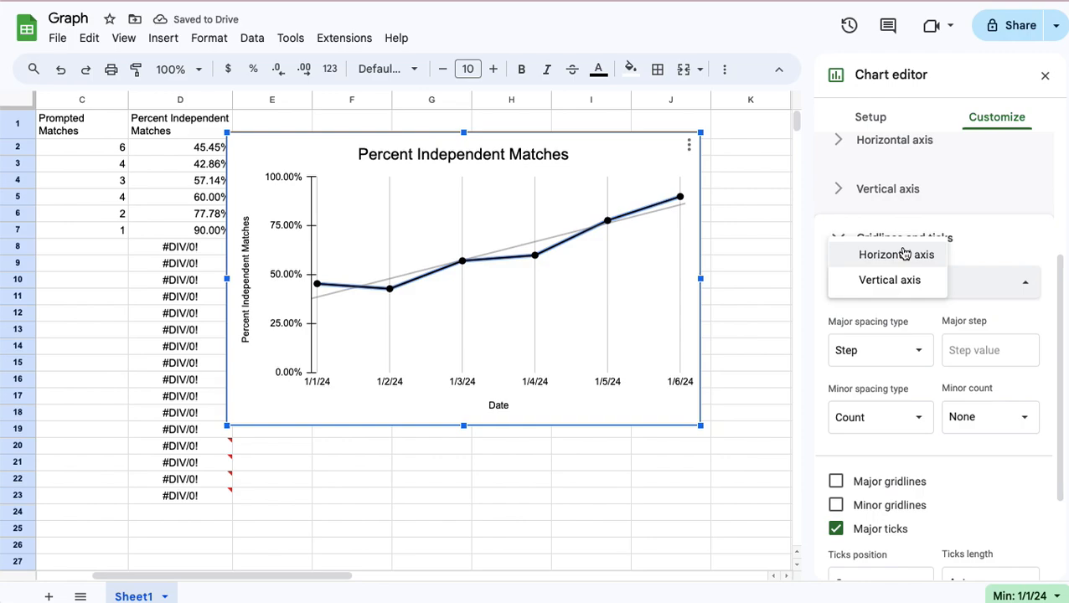
left_click(917, 253)
left_click(888, 483)
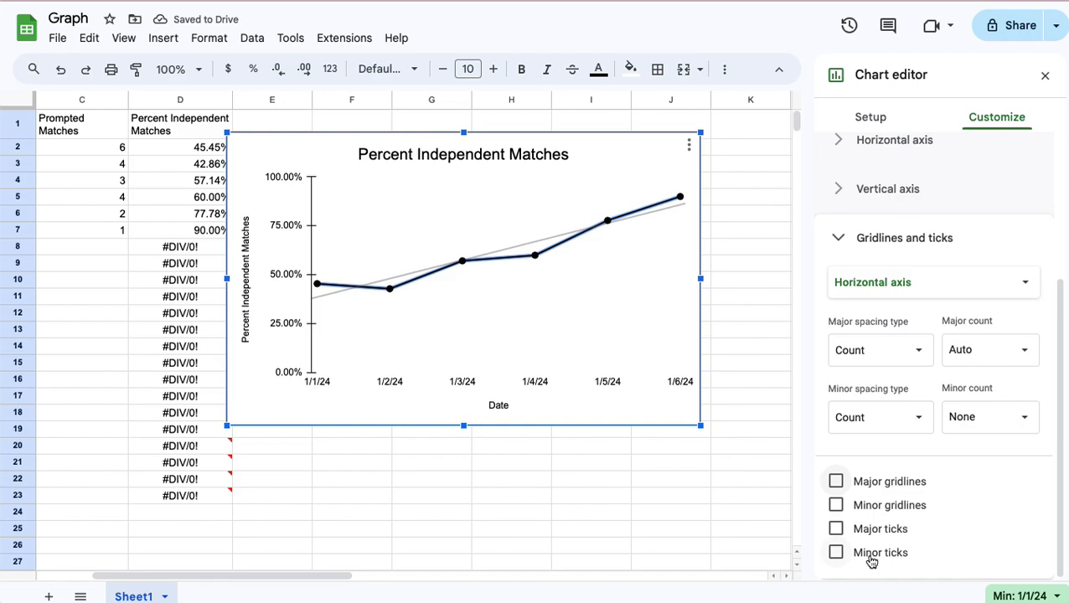
left_click(879, 531)
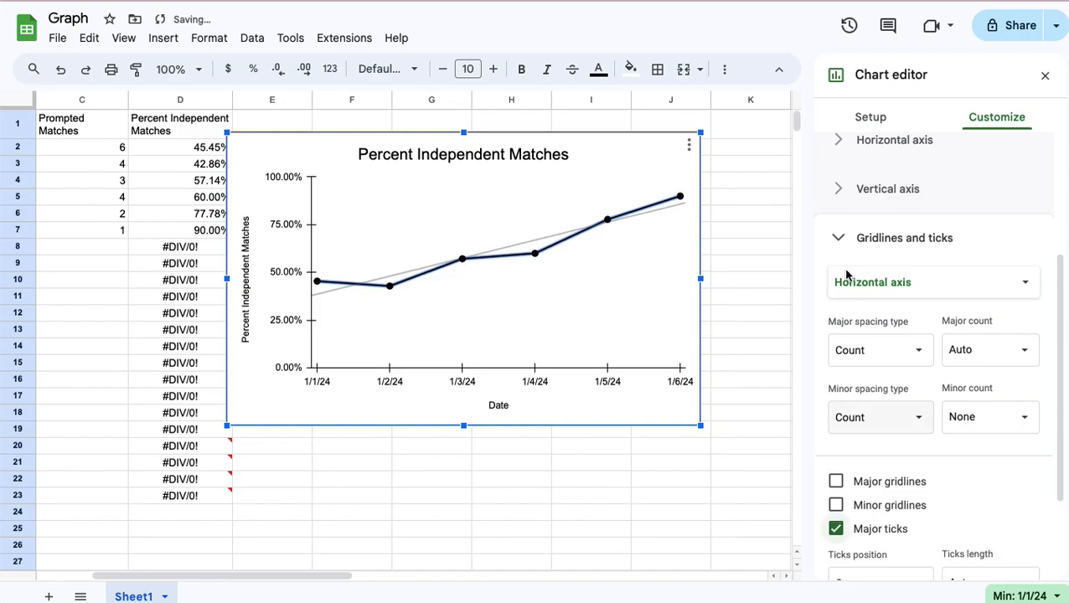
left_click(673, 469)
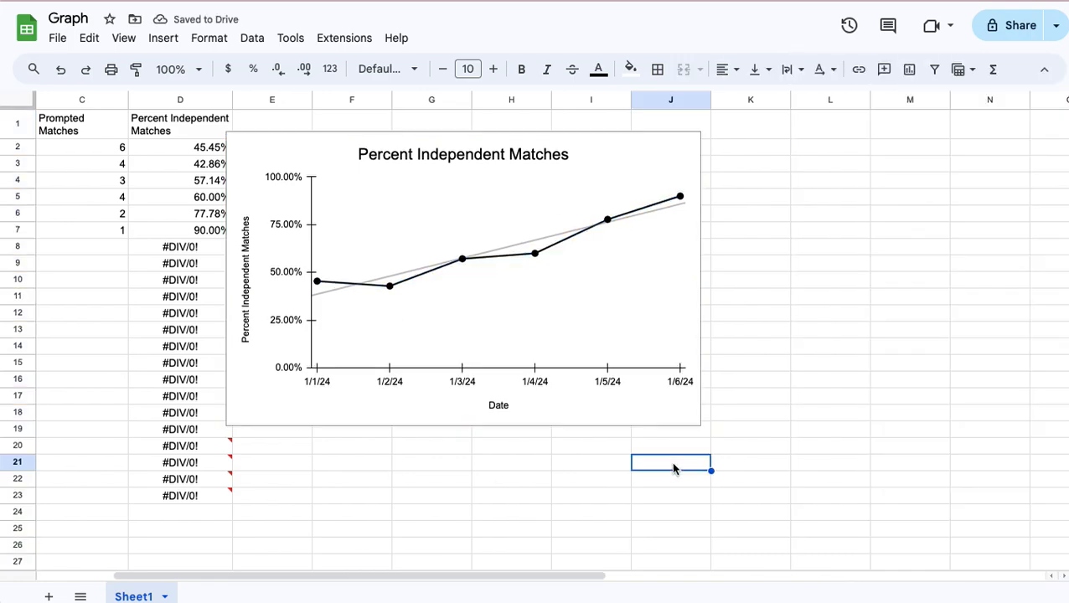
- Move the chart clear of the Percent Independent Matches column so it sits over columns F to K
left_click(463, 186)
left_click_drag(464, 186, 562, 136)
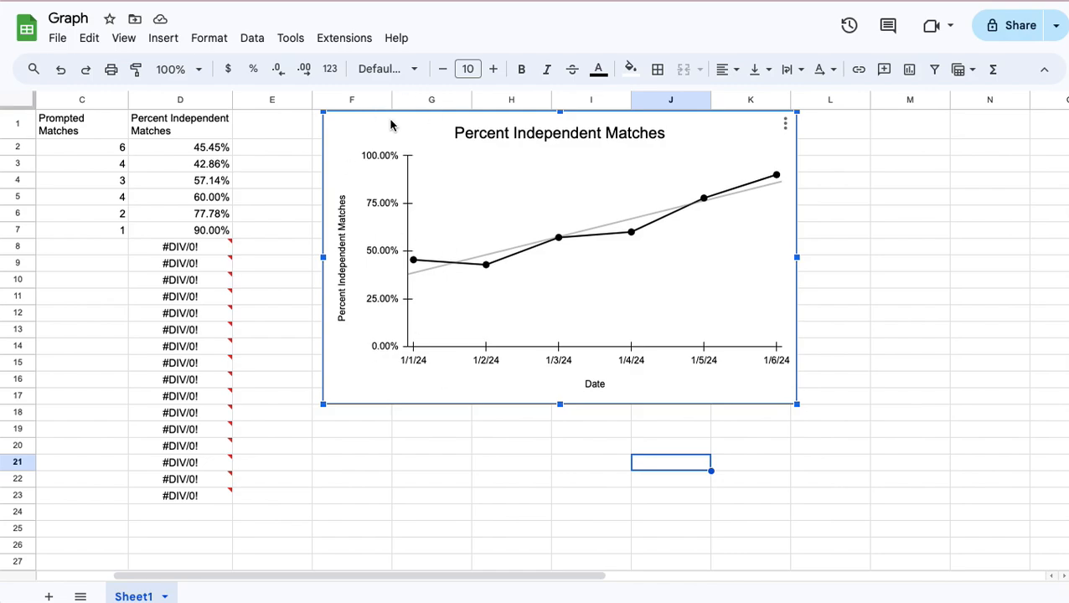
left_click_drag(382, 143, 370, 175)
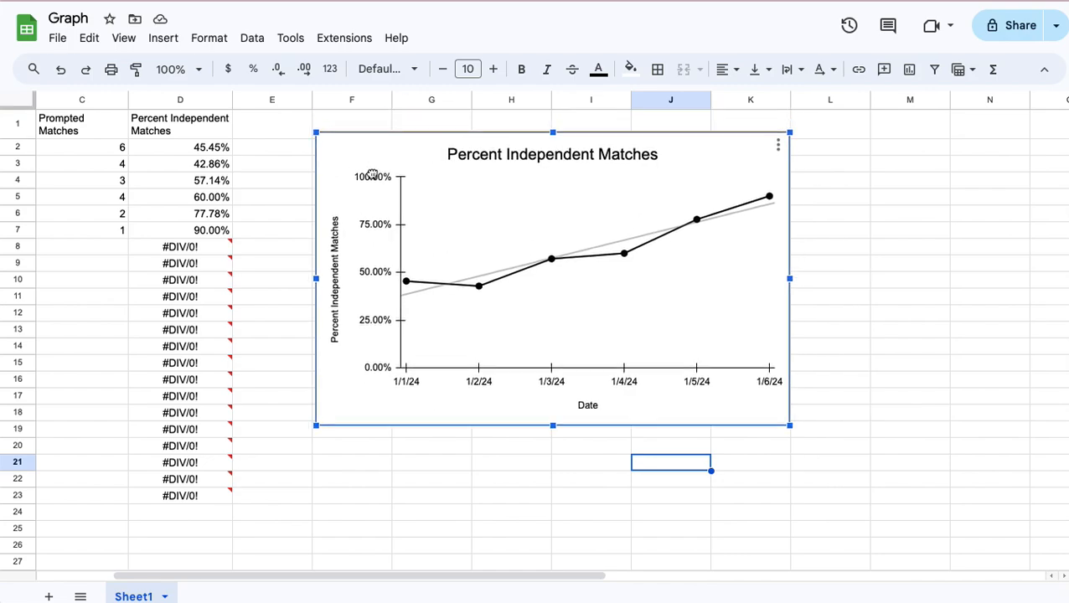
- Set the vertical axis minimum to 0 and maximum to 1, and close the chart editor
double_click(370, 293)
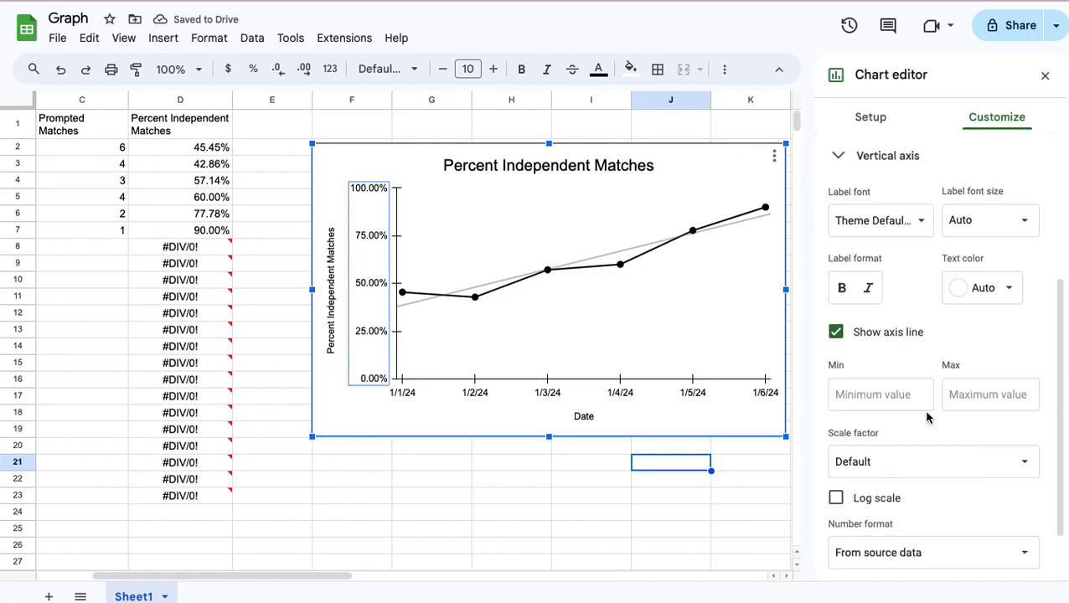
left_click(876, 398)
type("0")
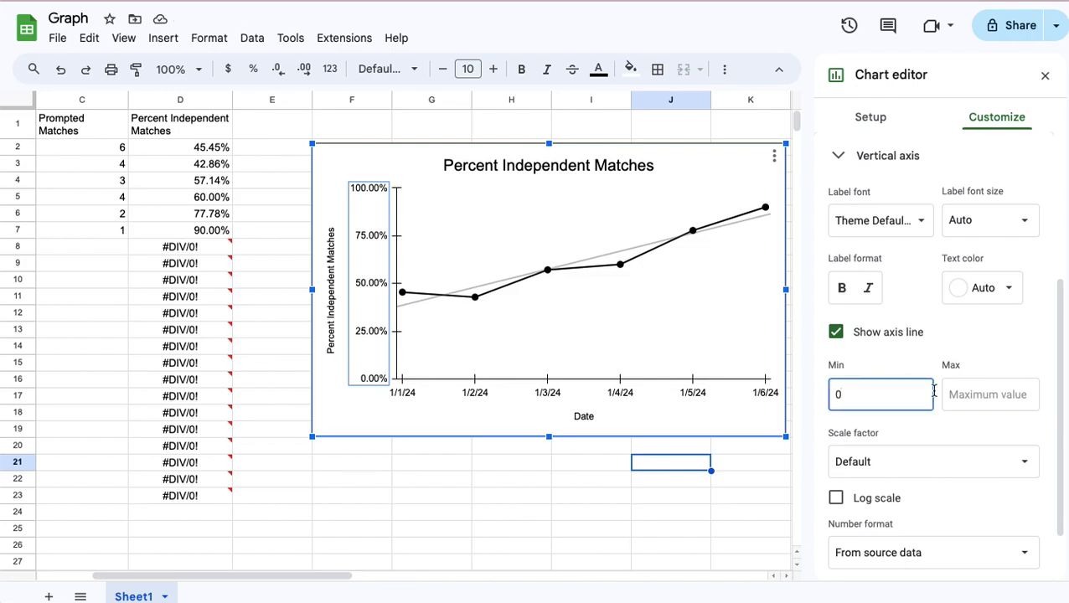
left_click(983, 403)
type("1")
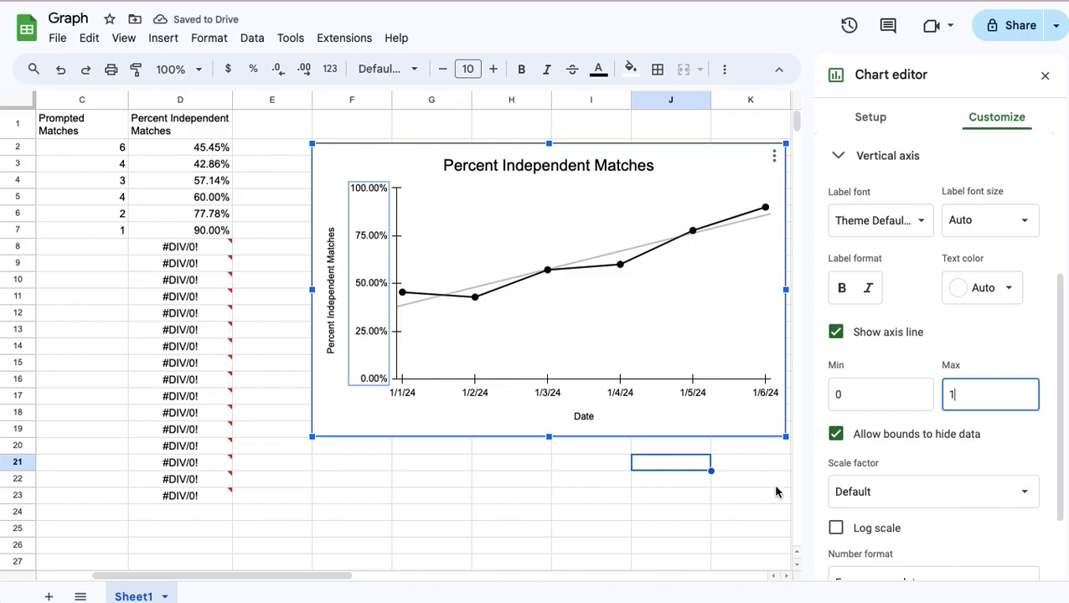
left_click(513, 469)
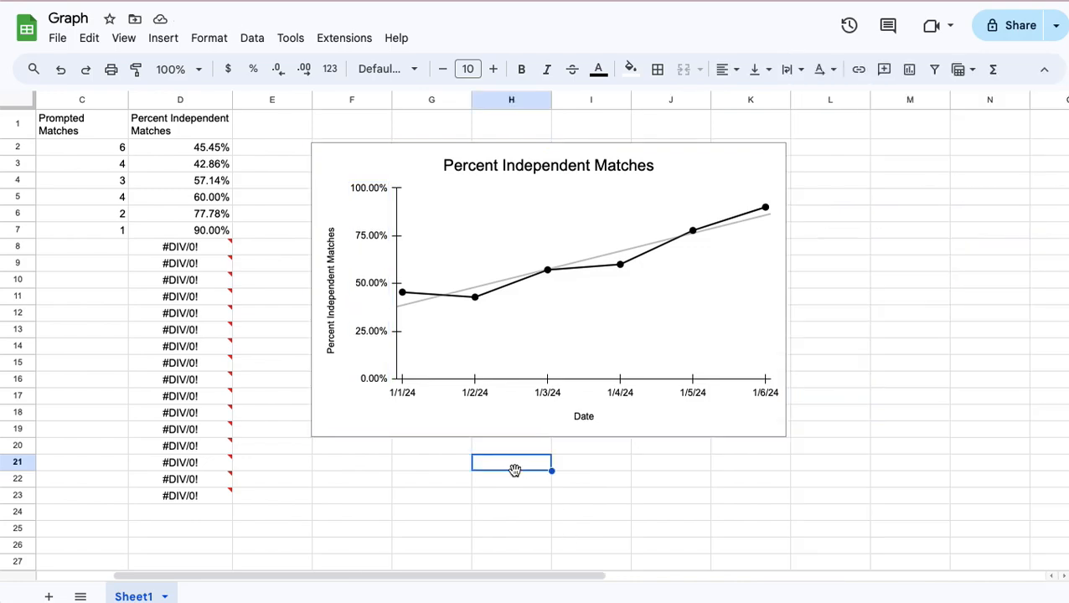